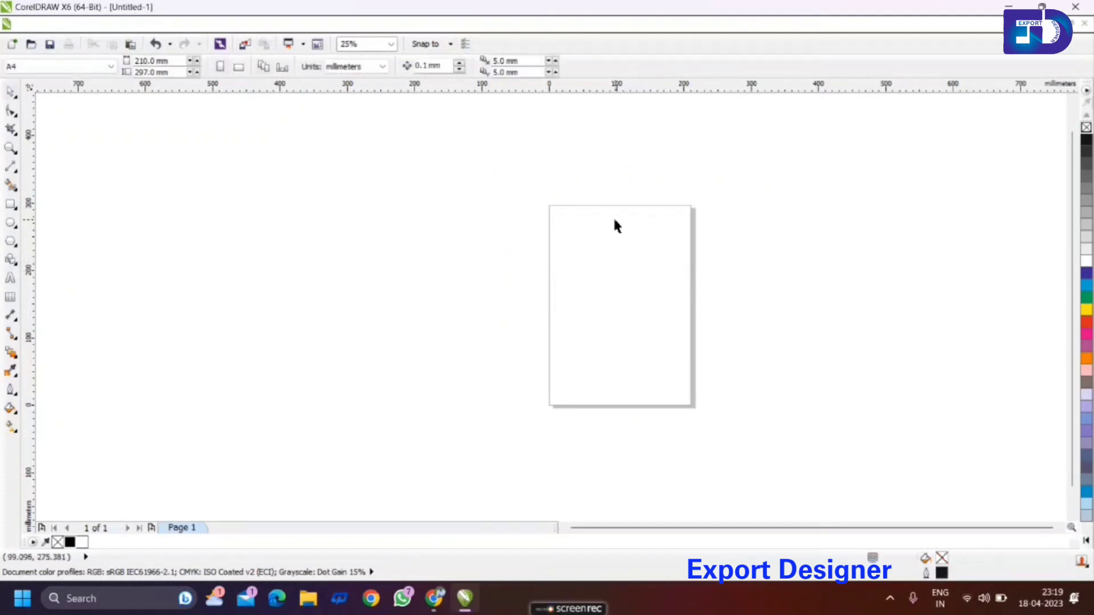
Draw a circle about 95 mm in diameter in the upper part of the page.
scroll(614, 221, "up", 3)
scroll(519, 225, "down", 1)
left_click(11, 223)
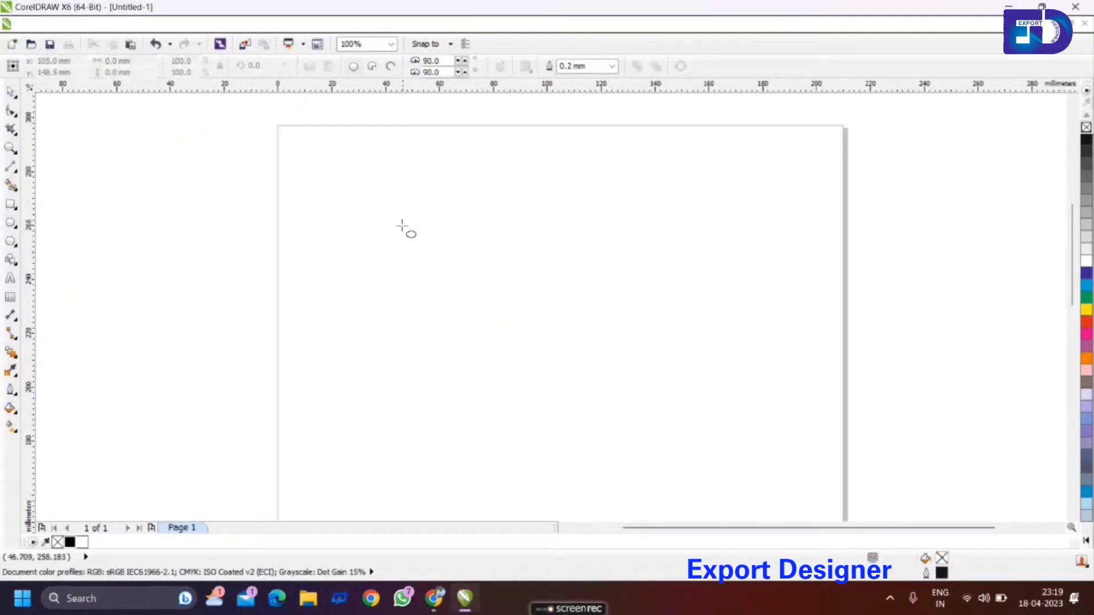
left_click_drag(393, 206, 557, 464)
mouse_move(544, 419)
left_mouse_down()
mouse_move(509, 379)
mouse_move(520, 378)
left_mouse_up()
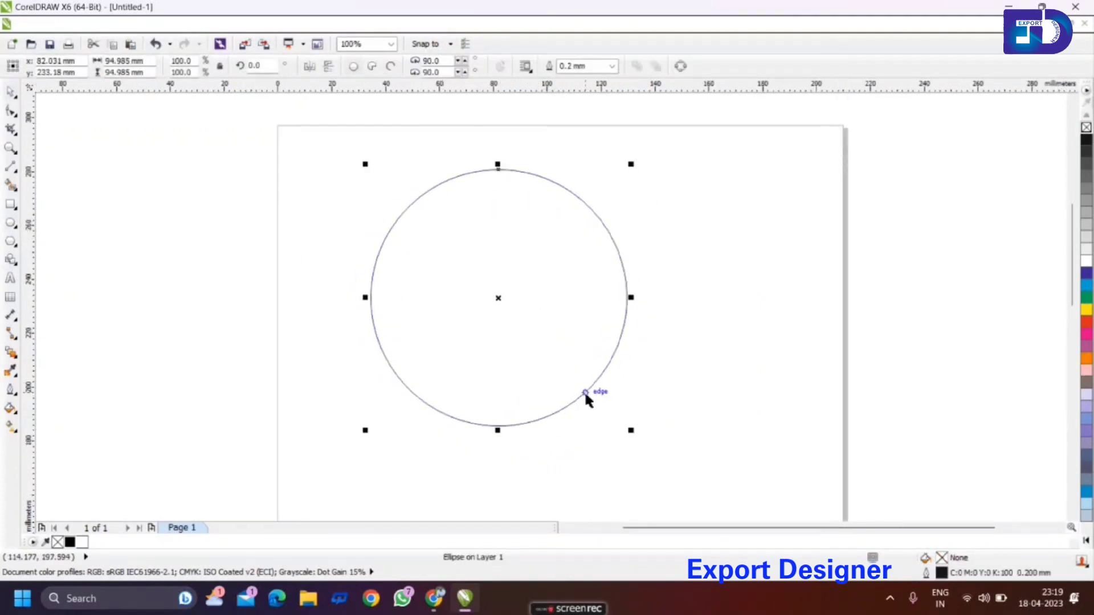
Create a concentric copy inside the circle, scaled to 85% and about 81 mm in diameter.
left_click_drag(633, 433, 611, 422)
scroll(582, 347, "up", 1)
scroll(514, 317, "down", 2)
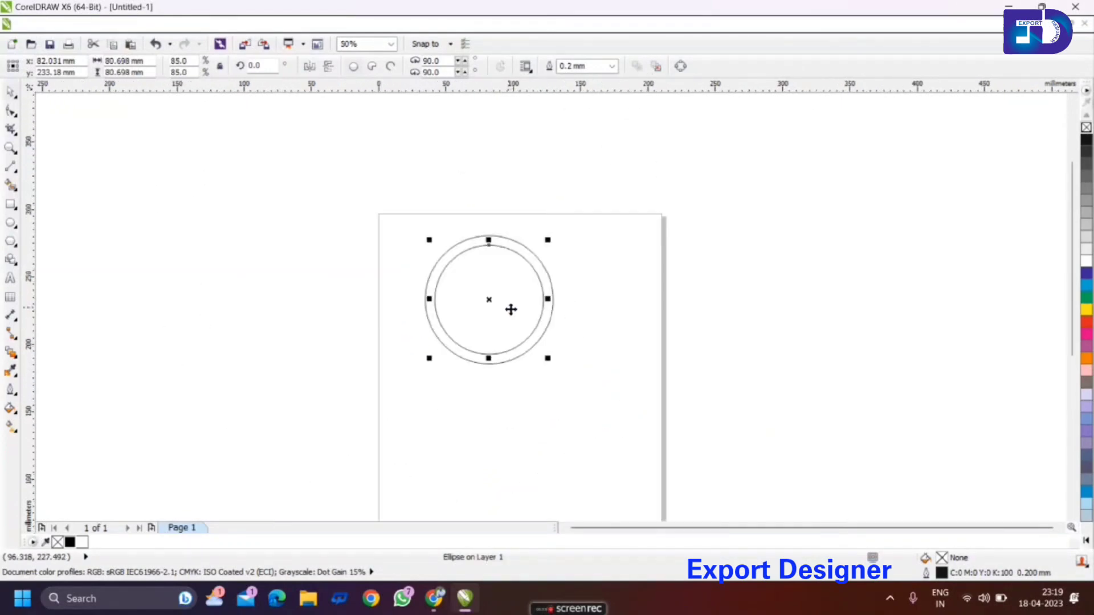
Copy the inner circle about 100 mm to the right and create a concentric copy about 61 mm in diameter inside it.
left_click(616, 329)
left_click(511, 299)
left_click_drag(510, 300, 644, 301)
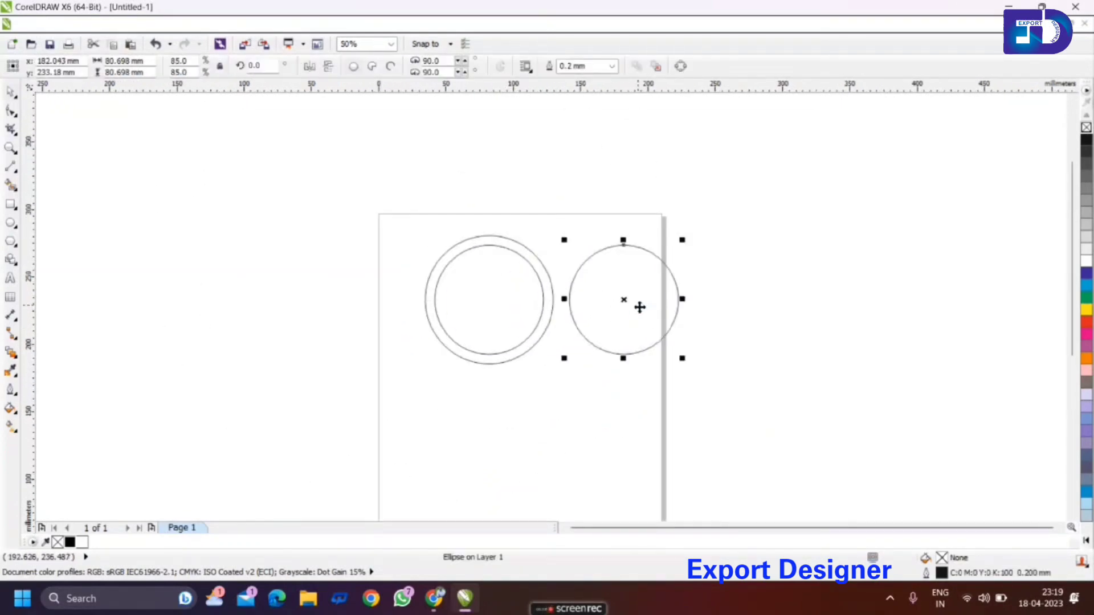
scroll(641, 303, "up", 1)
left_click_drag(725, 412, 701, 398)
scroll(498, 284, "down", 1)
scroll(569, 374, "up", 1)
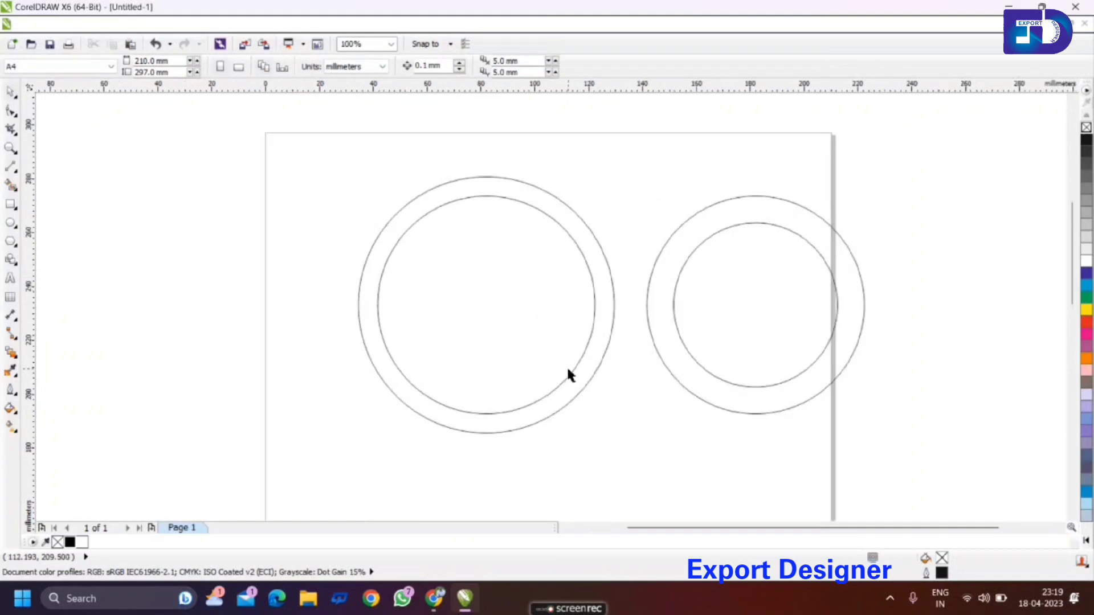
Combine the two left concentric circles into a single ring curve.
left_click(586, 377)
left_click(354, 66)
left_click(605, 148)
Enlarge the inner circle of the right pair slightly about its center.
left_click(837, 316)
left_click(859, 322, "shift")
left_click(859, 323, "shift")
scroll(843, 392, "up", 2)
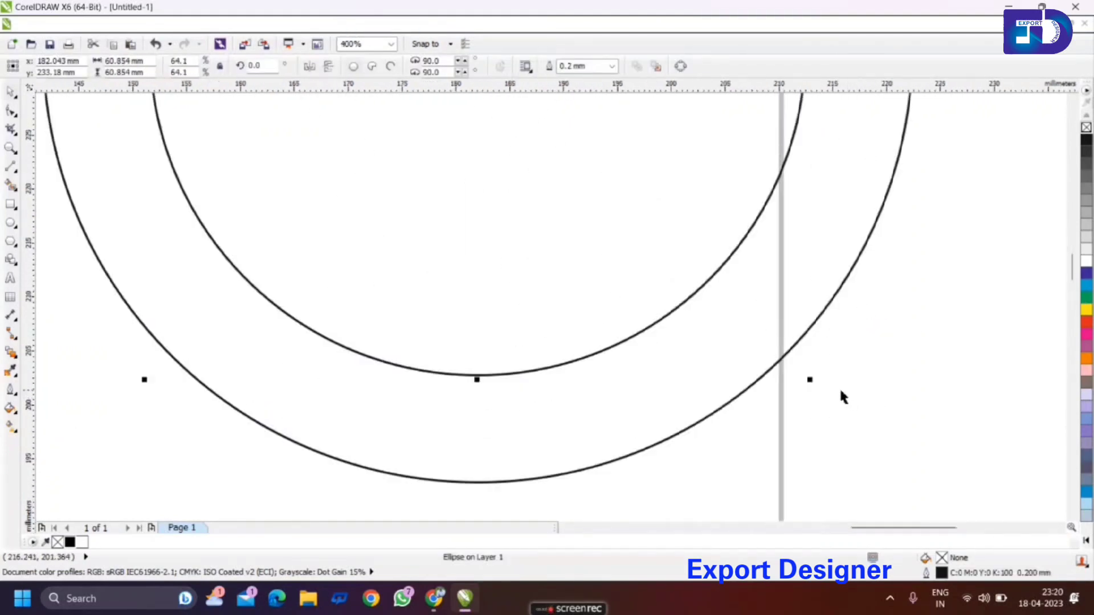
left_click_drag(811, 384, 820, 388)
scroll(829, 373, "down", 2)
left_click(839, 356)
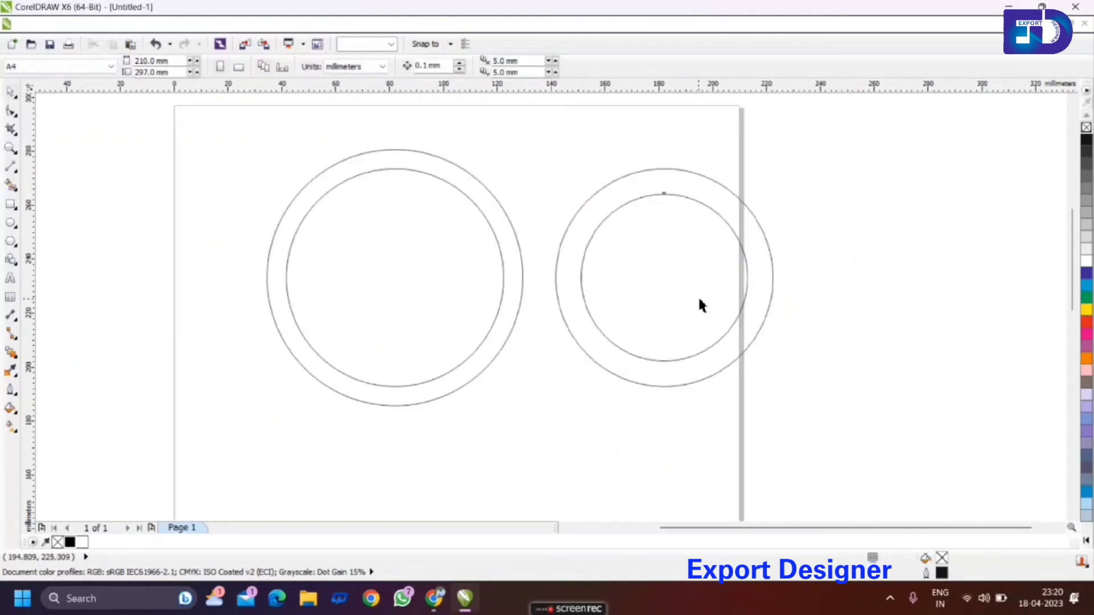
Combine the two right concentric circles into a single ring curve.
left_click(746, 302)
left_click(771, 307, "shift")
left_click(353, 66)
left_click(761, 210)
left_click(758, 223)
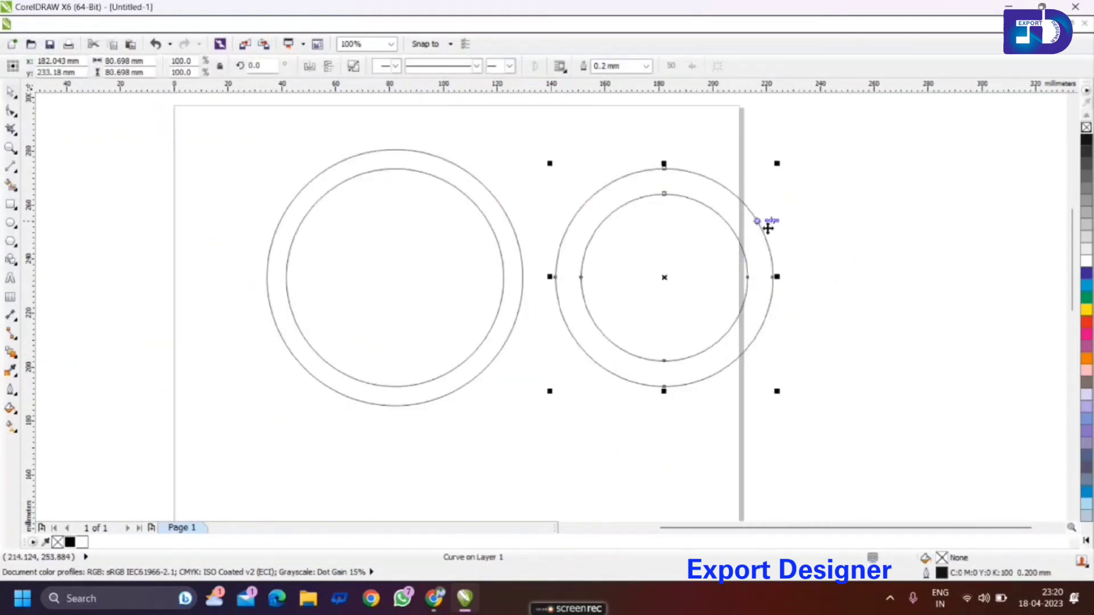
left_click(776, 229)
Fill the left ring with black.
left_click(493, 362)
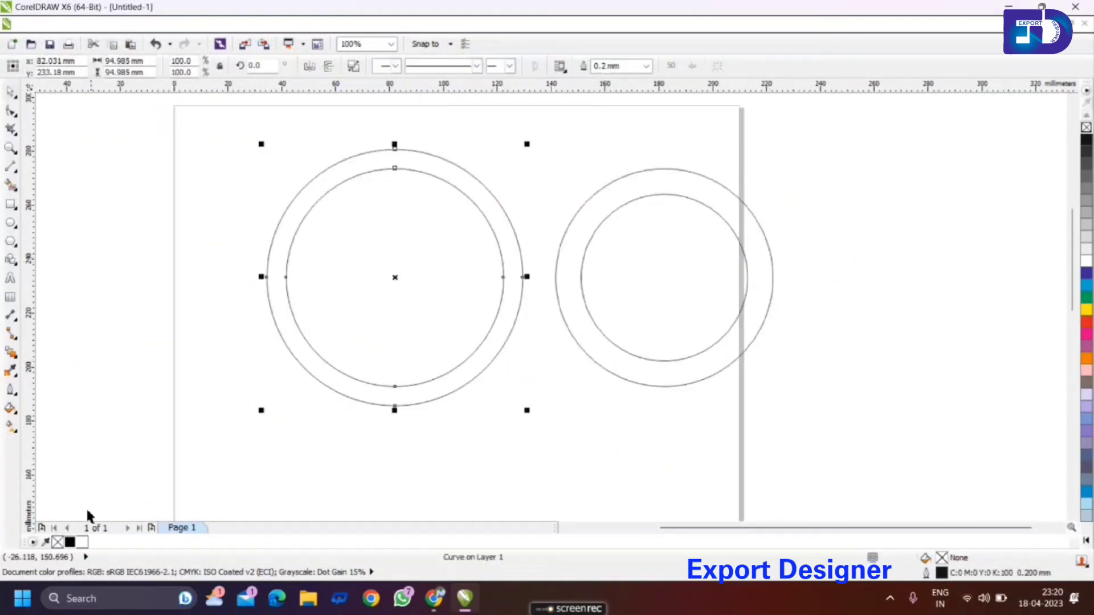
left_click(69, 542)
left_click(432, 474)
left_click(485, 356)
left_click(1034, 164)
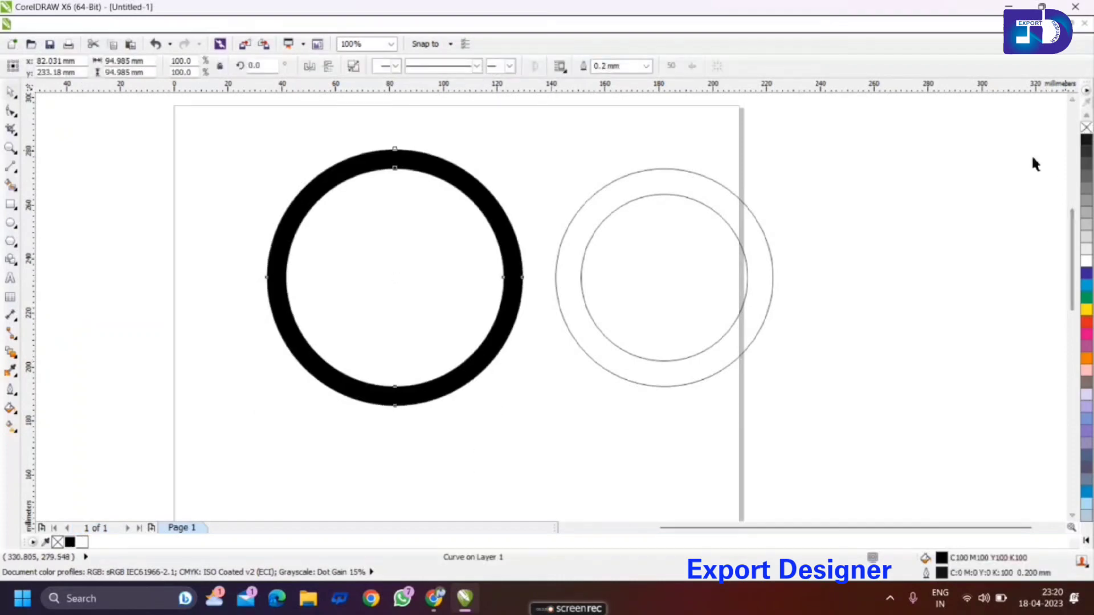
Fill the right ring with white.
left_click(766, 301)
left_click(820, 266)
left_click(760, 285)
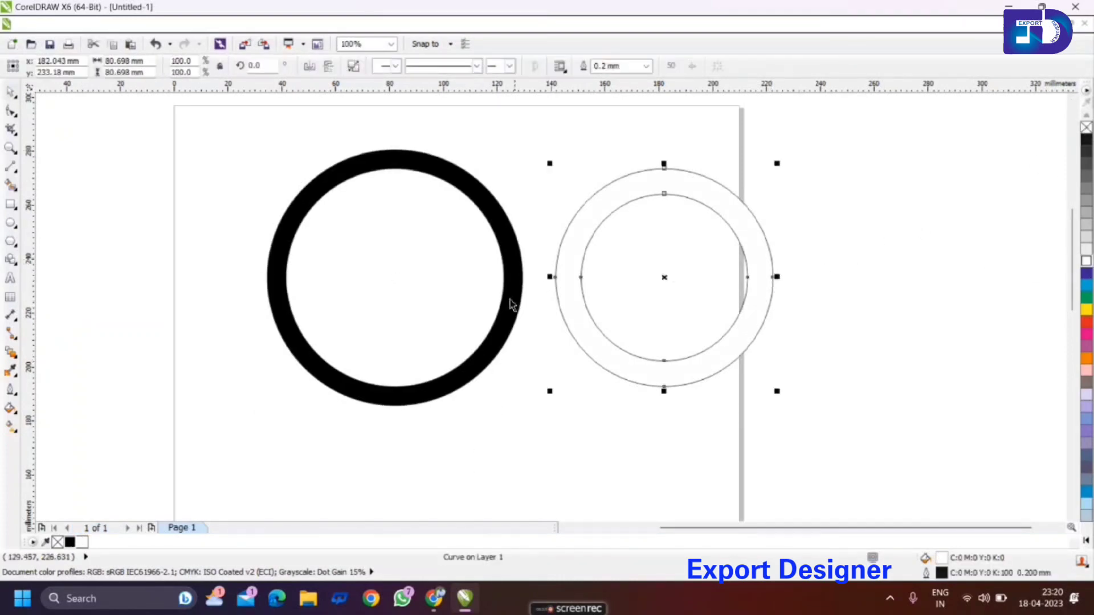
Align the white ring concentrically inside the black ring by their horizontal and vertical centers.
left_click(511, 303, "shift")
key("c")
key("t")
key("e")
left_click(752, 253)
left_click_drag(369, 293, 631, 279)
left_click(633, 284)
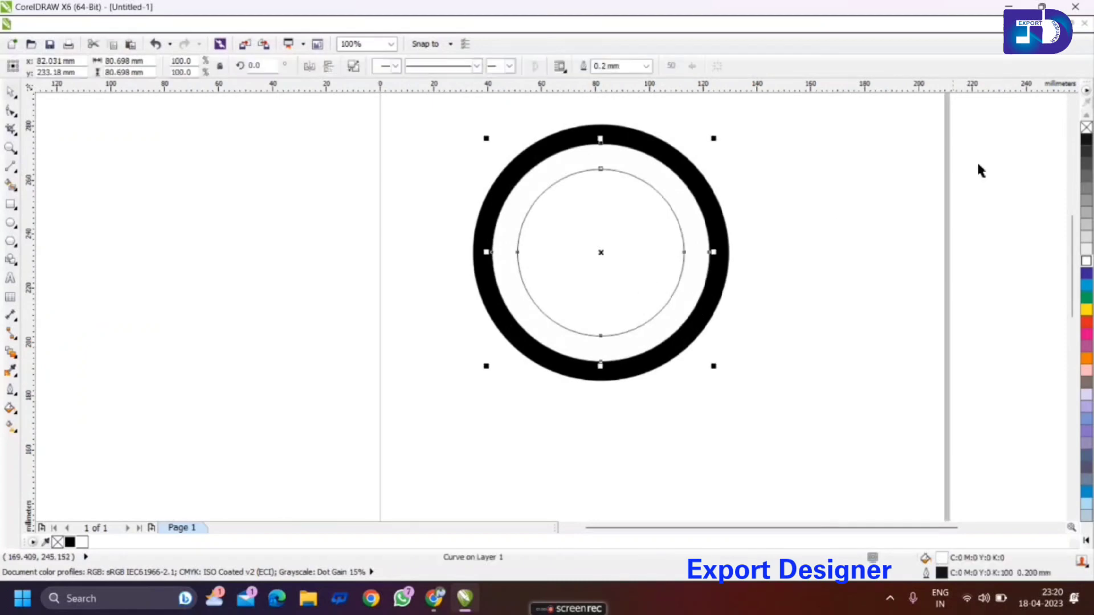
Try removing the outline from the white ring, and undo it.
right_click(1083, 129)
left_click(758, 212)
key("ctrl+z")
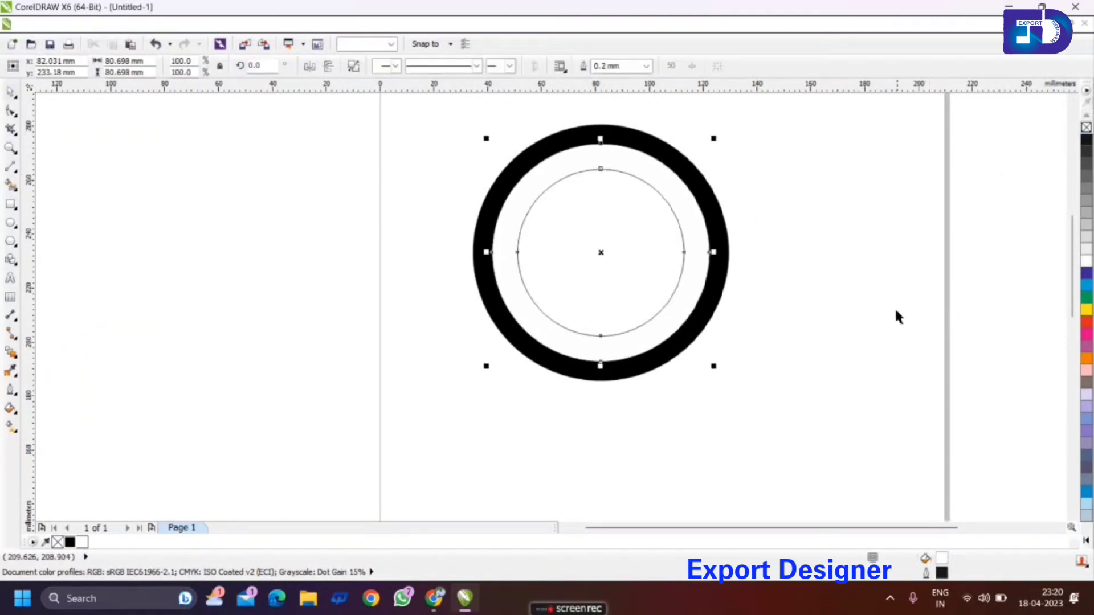
left_click(889, 308)
scroll(614, 261, "up", 1)
scroll(603, 259, "down", 1)
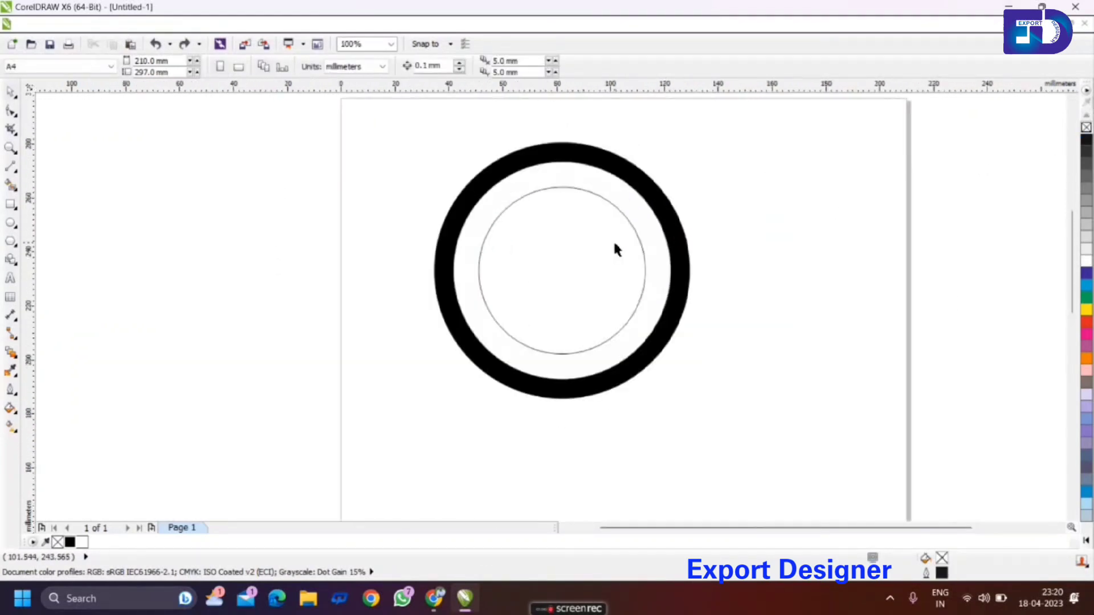
Draw a circle about 64.5 mm in diameter over the inner opening and move it to the right of center.
left_click(10, 225)
left_click_drag(486, 181, 635, 356)
key("space")
left_click(636, 281)
left_click_drag(658, 282, 828, 314)
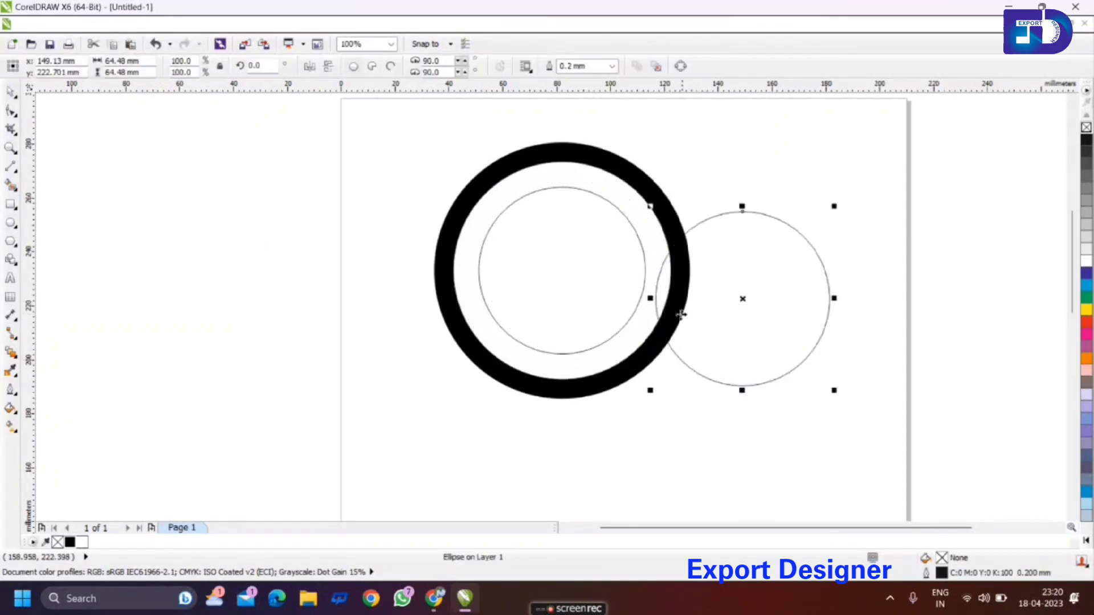
Center the new circle horizontally and vertically on the white ring.
left_click(654, 336, "shift")
key("c")
key("e")
left_click(615, 270)
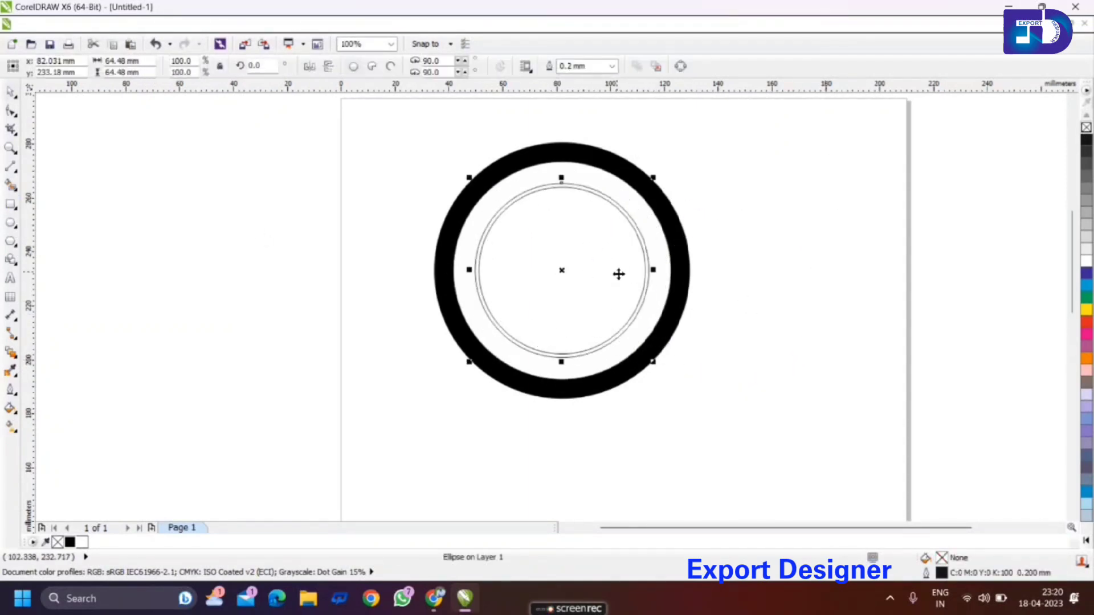
Fill the centered circle with black and send it behind the white ring.
left_click(70, 542)
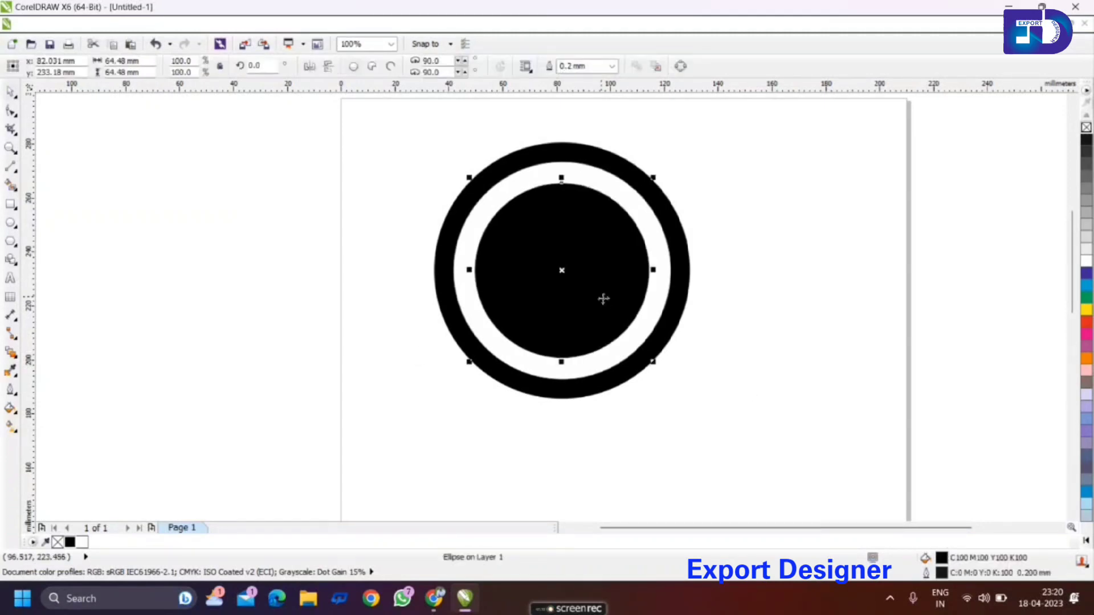
key("shift+Page_Down")
left_click(651, 273)
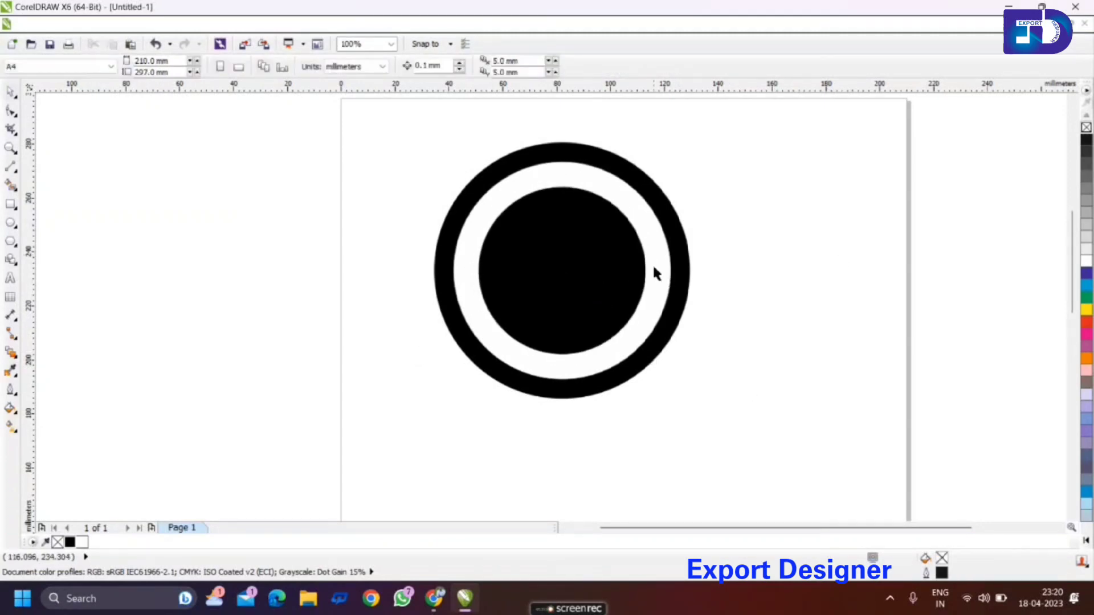
Add the Arial text "V" to the right of the emblem and enlarge it to about 32 mm tall.
scroll(793, 218, "up", 2)
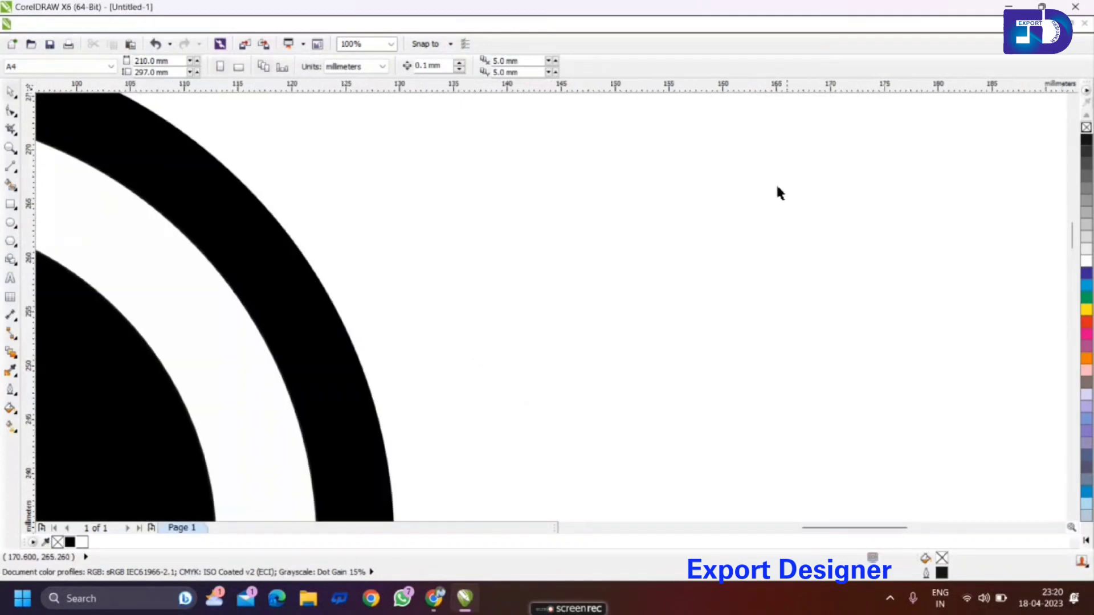
scroll(633, 199, "down", 2)
left_click(11, 278)
left_click(640, 222)
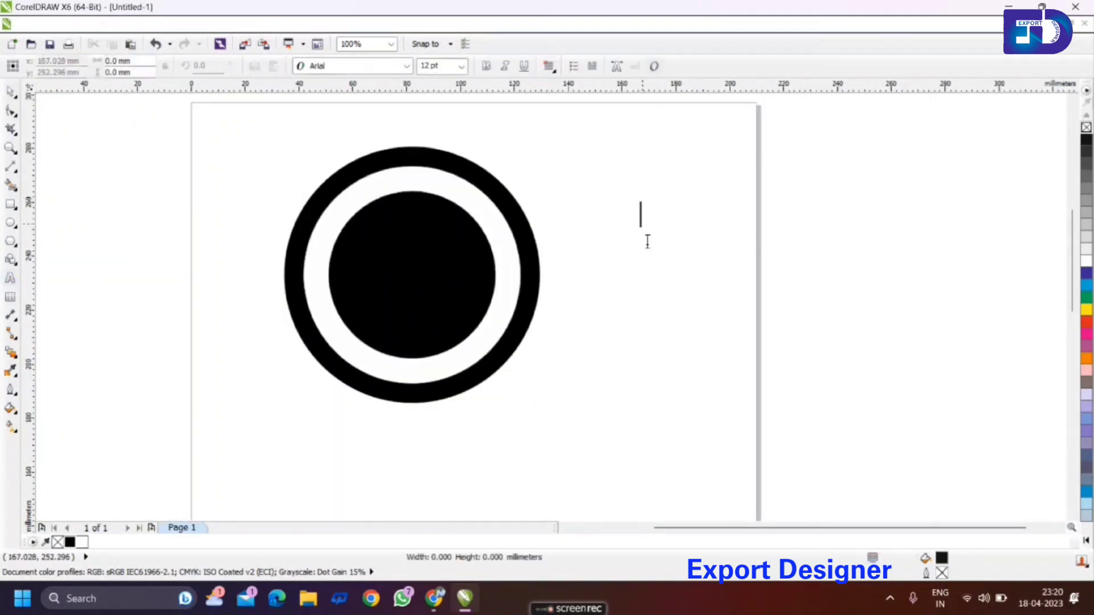
type("V")
scroll(663, 219, "up", 2)
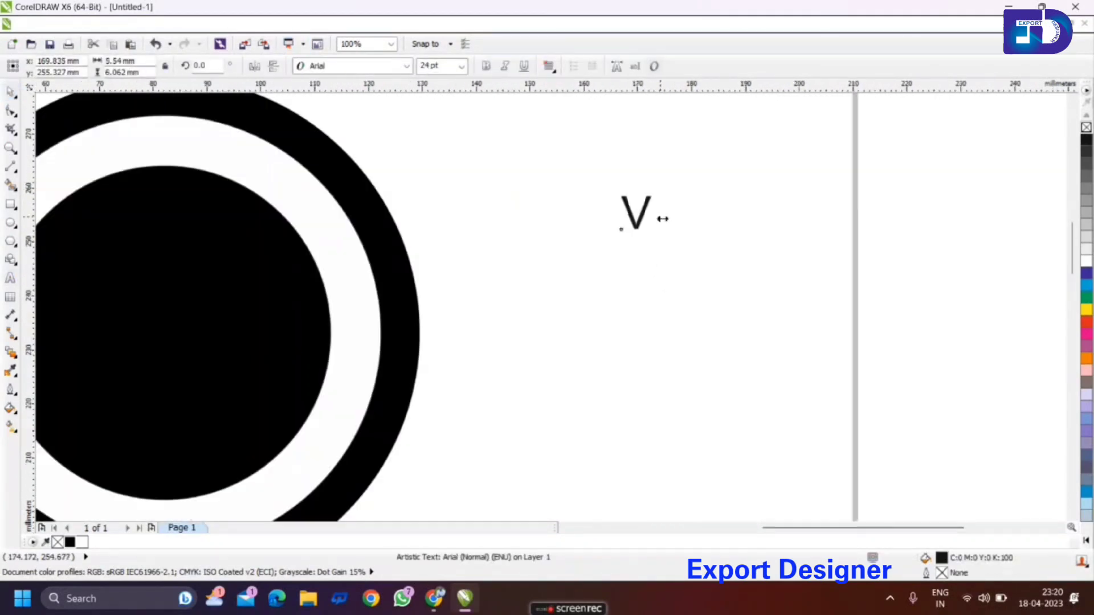
left_click_drag(659, 238, 777, 342)
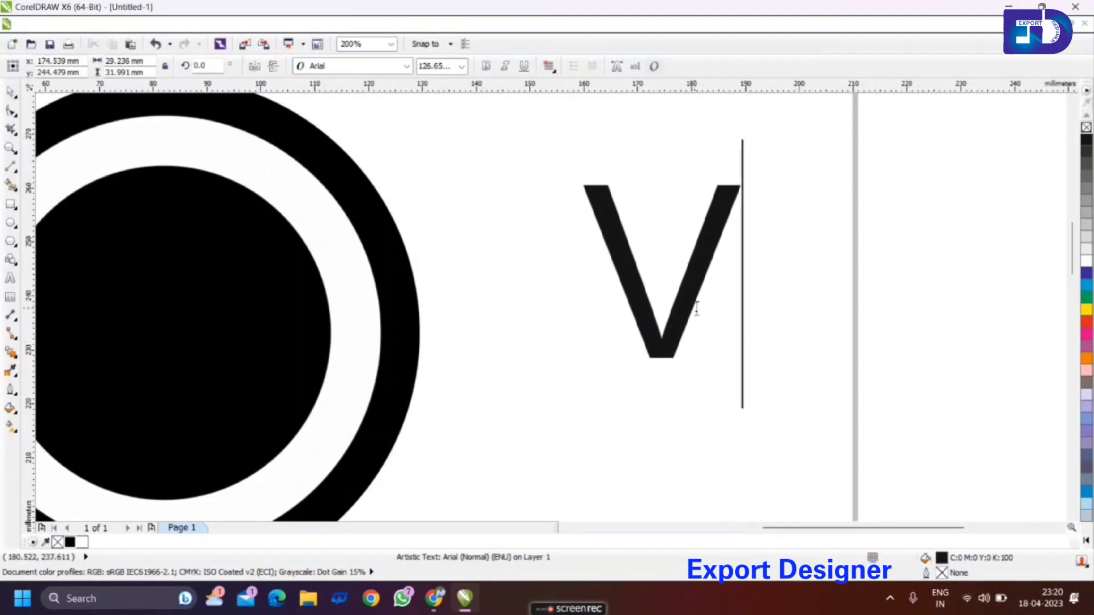
Make the letter V bold.
left_click_drag(696, 308, 557, 284)
key("ctrl+v")
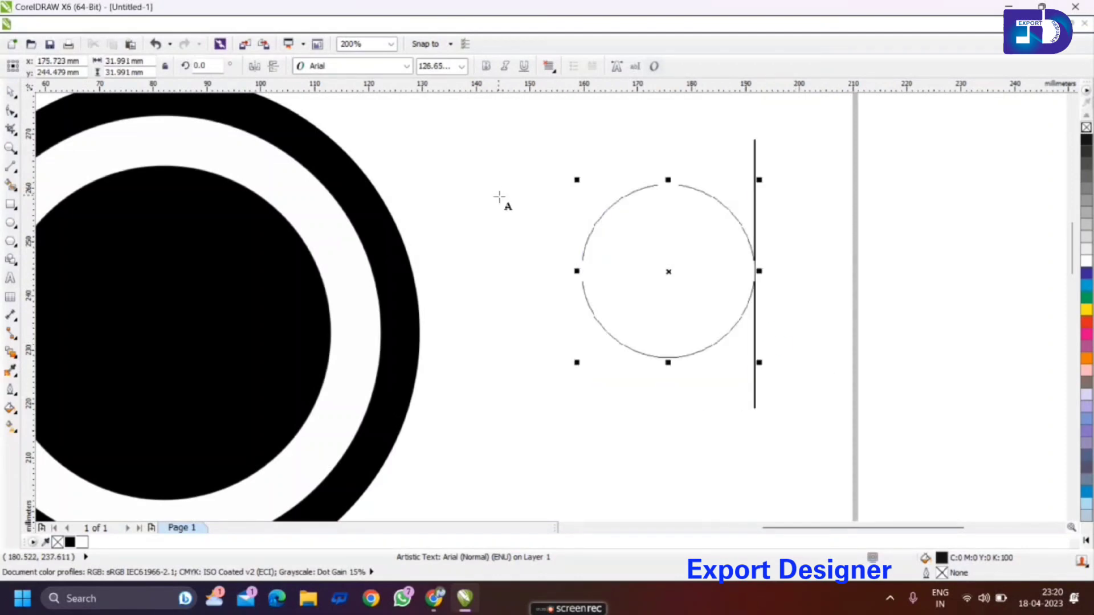
key("ctrl+z")
key("ctrl+b")
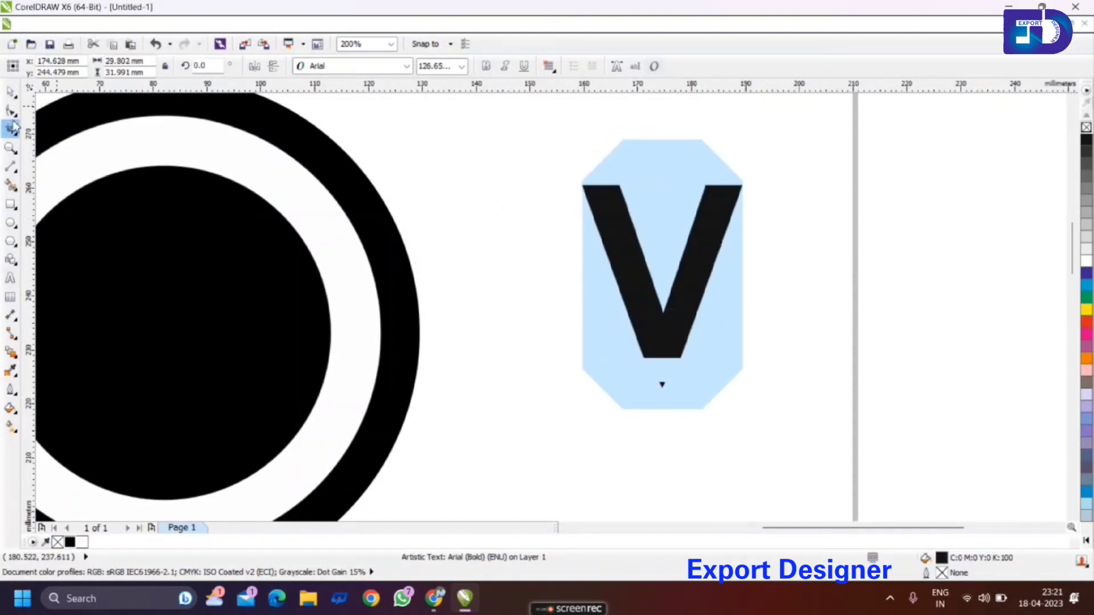
key("ctrl+space")
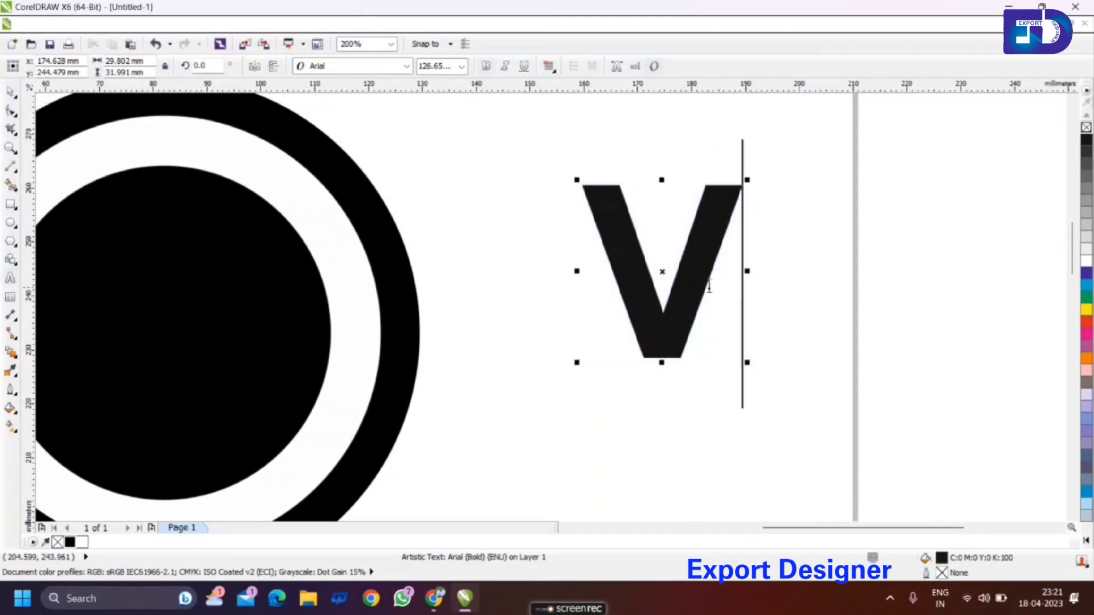
Stretch the V to about 41 mm wide and fill it with white.
left_click(12, 93)
scroll(742, 241, "down", 1)
left_click(767, 226)
scroll(717, 270, "up", 1)
left_click_drag(694, 275, 772, 287)
left_click(1088, 264)
left_click(970, 262)
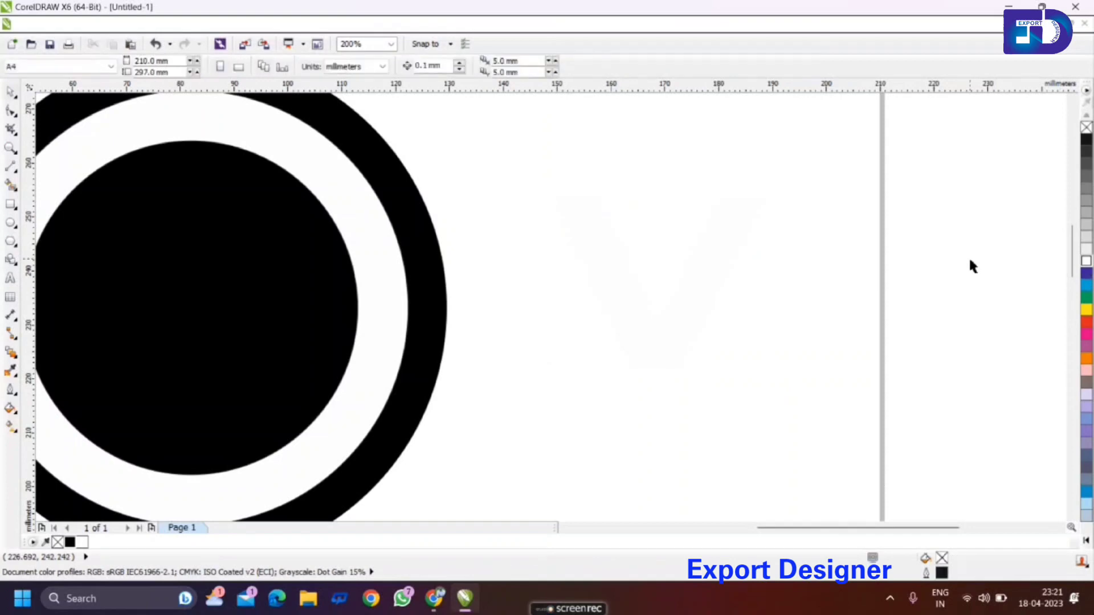
Center the white V horizontally on the white ring and align it to the ring's top.
left_click(689, 295)
left_click(700, 288)
scroll(706, 283, "down", 2)
left_click(627, 285, "shift")
key("c")
key("t")
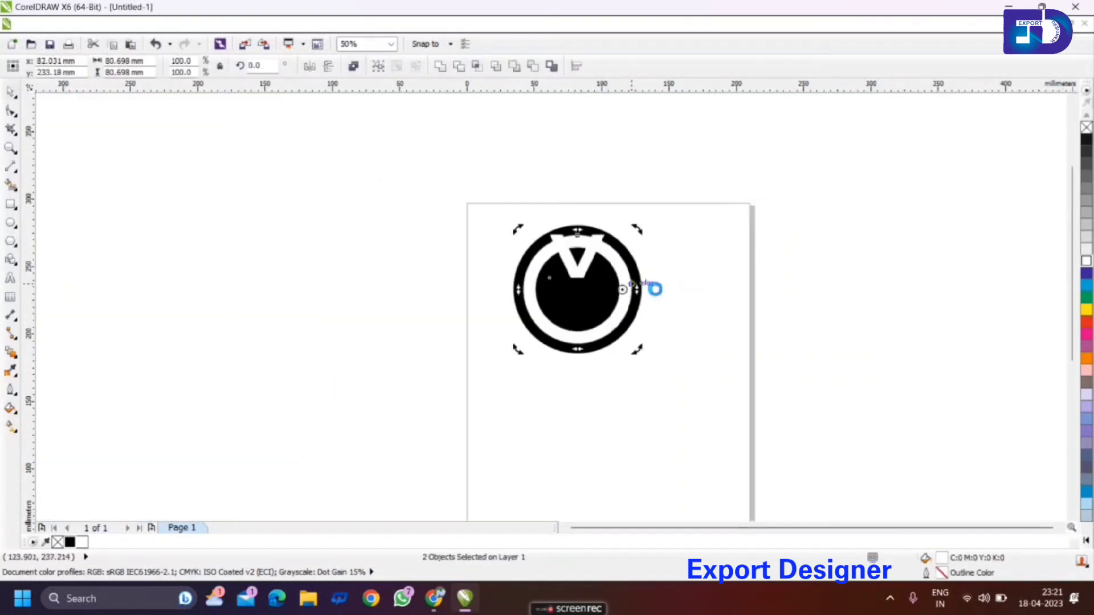
key("e")
Duplicate the V straight below the original and mirror the copy vertically.
key("Escape")
scroll(602, 272, "up", 1)
scroll(613, 296, "down", 1)
scroll(564, 277, "up", 1)
mouse_move(624, 326)
left_mouse_down()
mouse_move(623, 280)
mouse_move(619, 346)
left_mouse_up()
key("Escape")
scroll(592, 322, "up", 2)
scroll(606, 294, "down", 2)
right_click(619, 345)
left_click(276, 68)
left_click(697, 191)
Move the mirrored V down and the upper V slightly up, leaving a black gap between them.
scroll(639, 315, "up", 2)
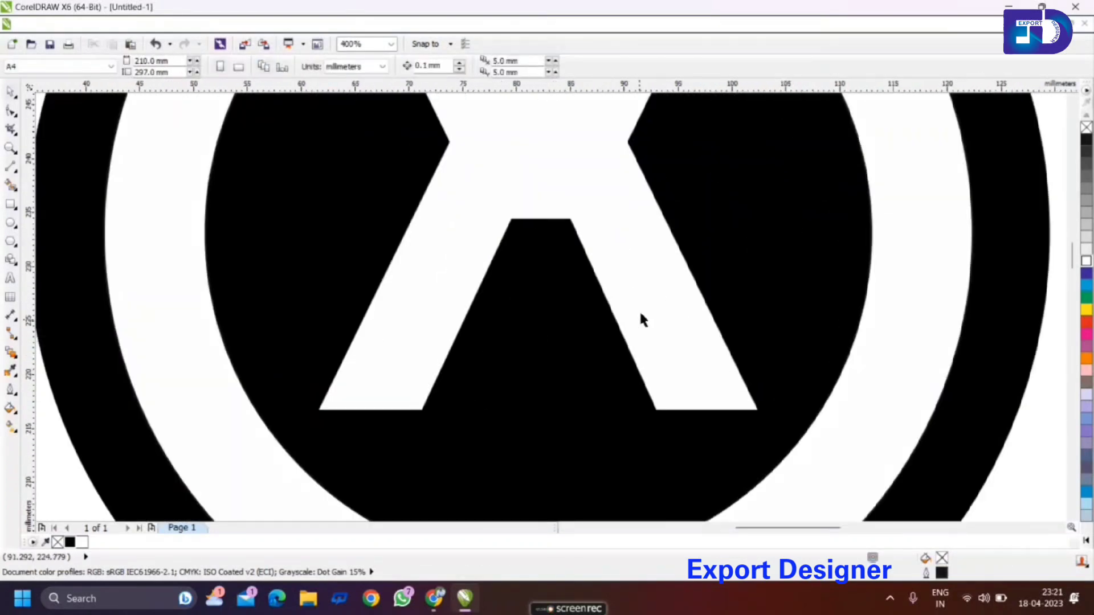
scroll(643, 320, "down", 1)
left_click_drag(635, 281, 642, 370)
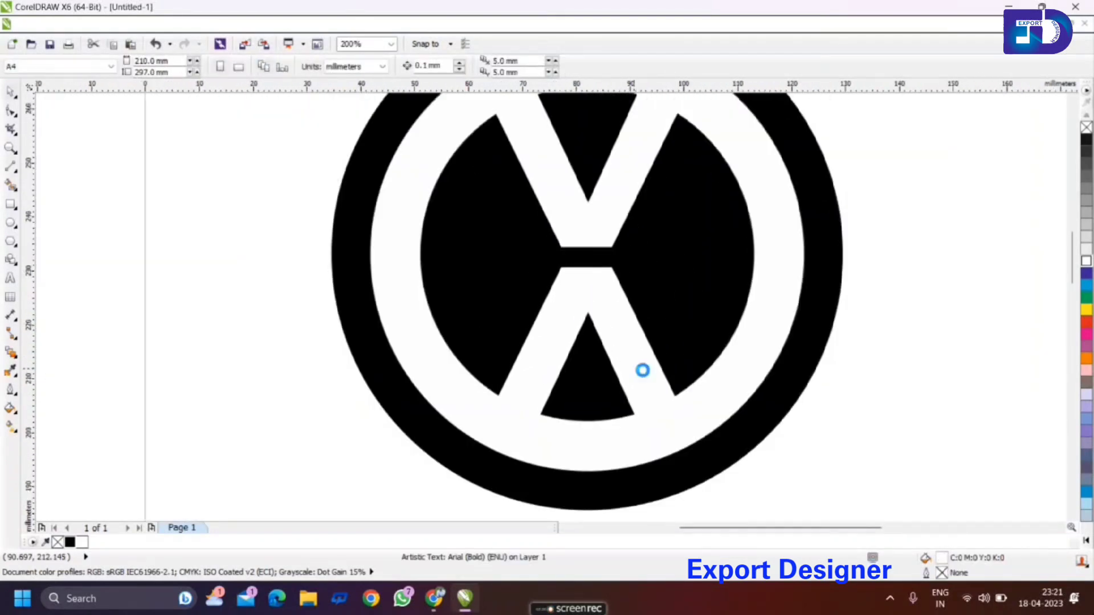
scroll(639, 348, "down", 2)
left_click(684, 327)
scroll(620, 309, "up", 2)
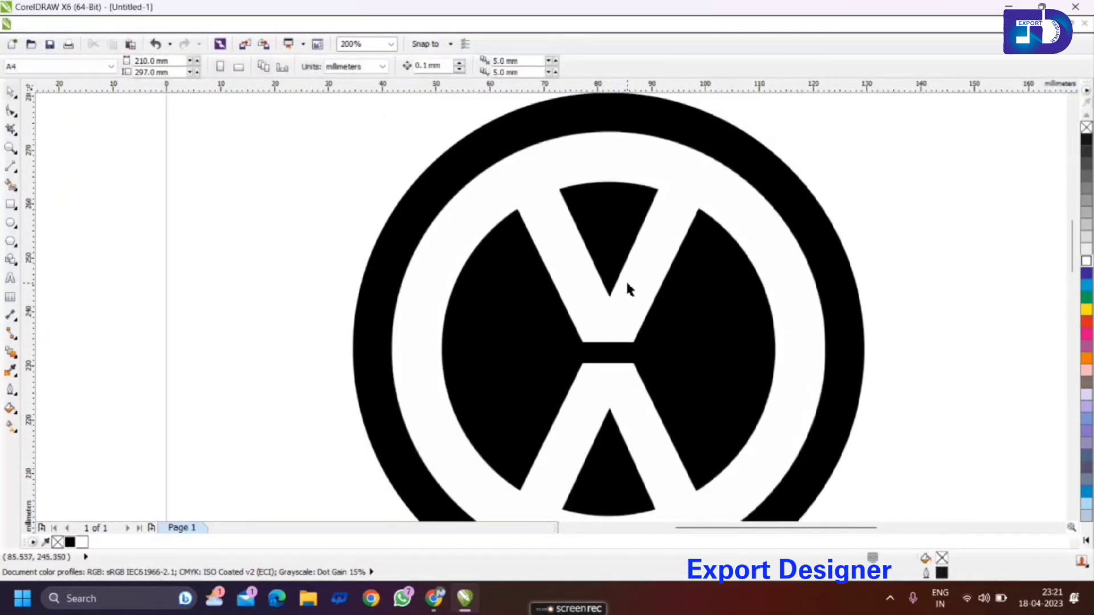
left_click_drag(627, 284, 627, 274)
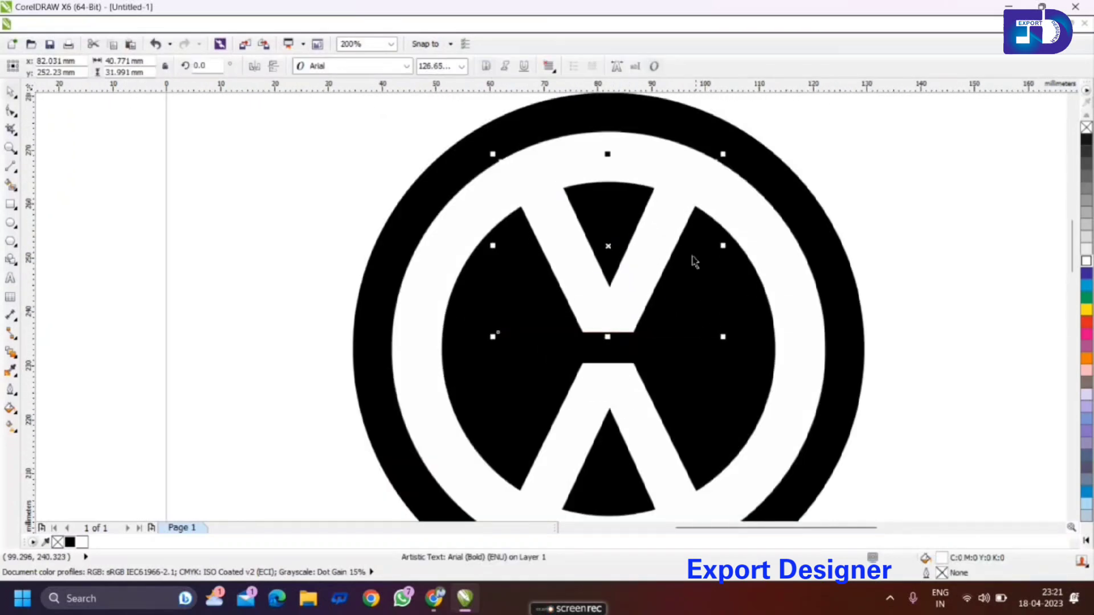
Scale the upper V down proportionally to about 37 mm wide and 29 mm tall.
left_click_drag(609, 156, 603, 180)
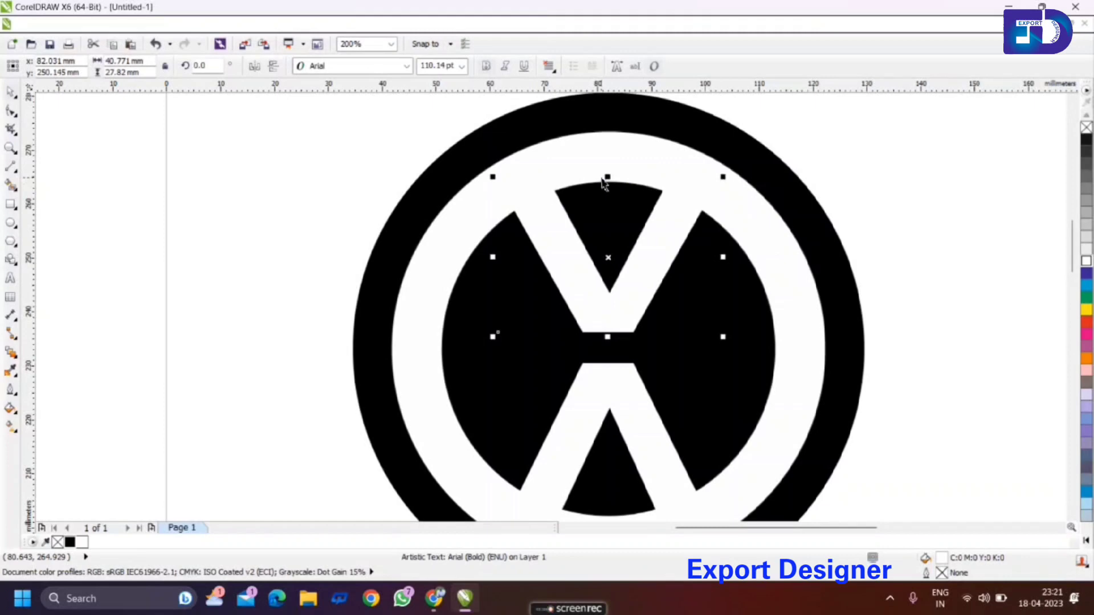
key("ctrl+z")
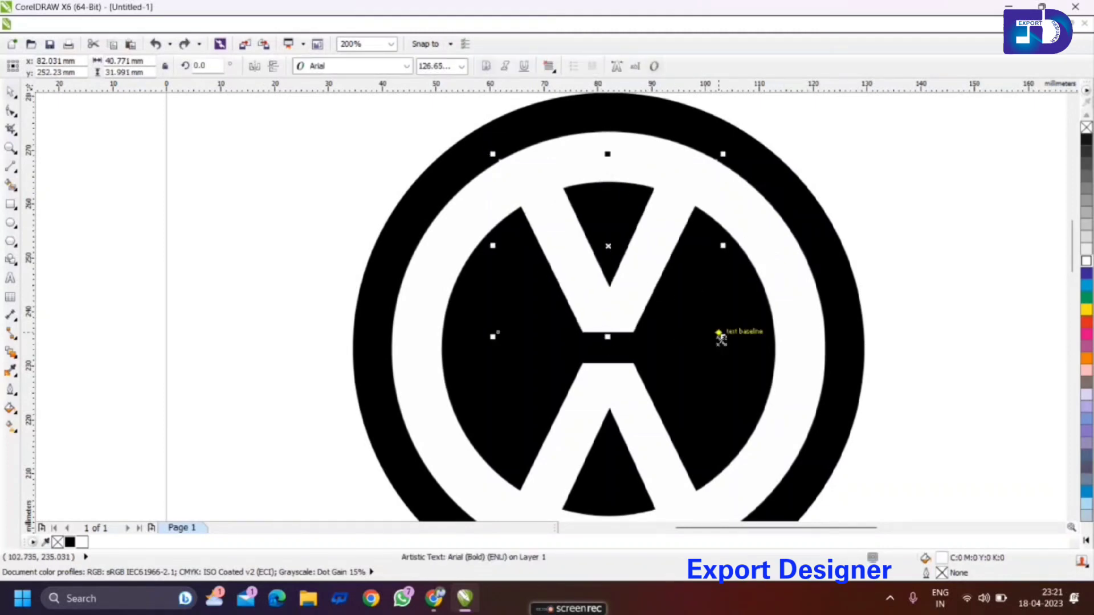
left_click_drag(721, 338, 709, 329)
Move the mirrored V up and the upper V down slightly to narrow the gap between them.
left_click(881, 280)
left_click_drag(627, 370, 625, 359)
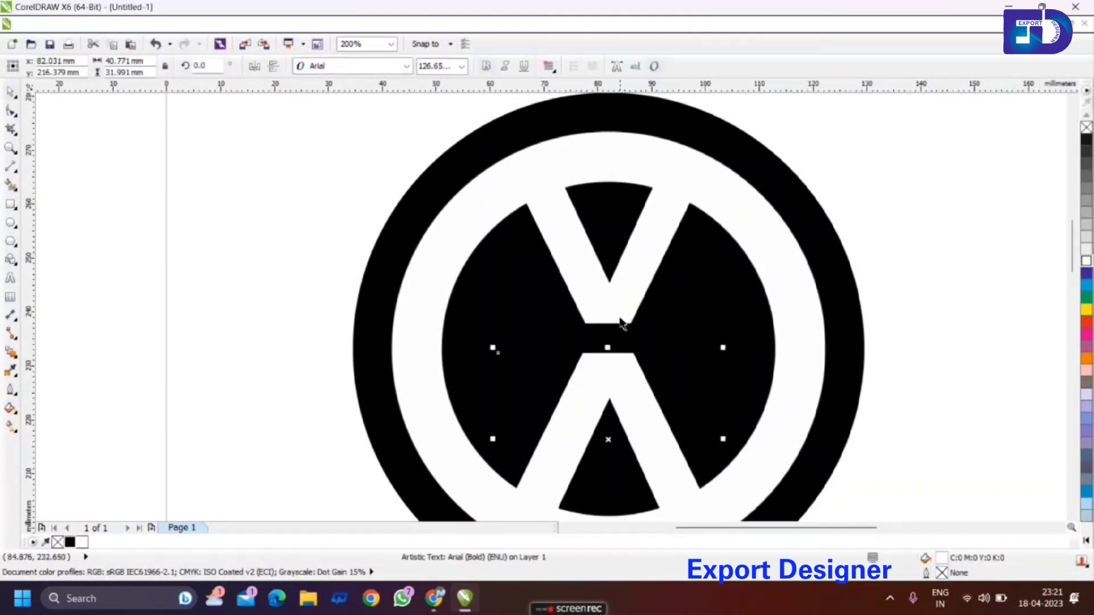
left_click_drag(619, 293, 619, 293)
scroll(620, 263, "down", 1)
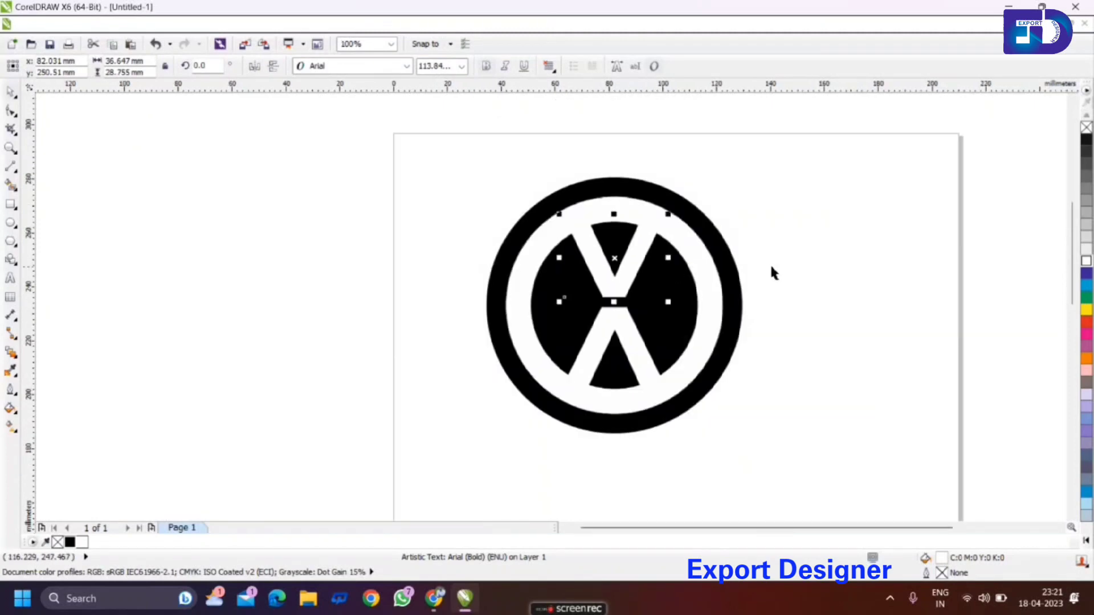
left_click(772, 267)
left_click(635, 349)
left_click(700, 365, "shift")
left_click(763, 272)
left_click(629, 276)
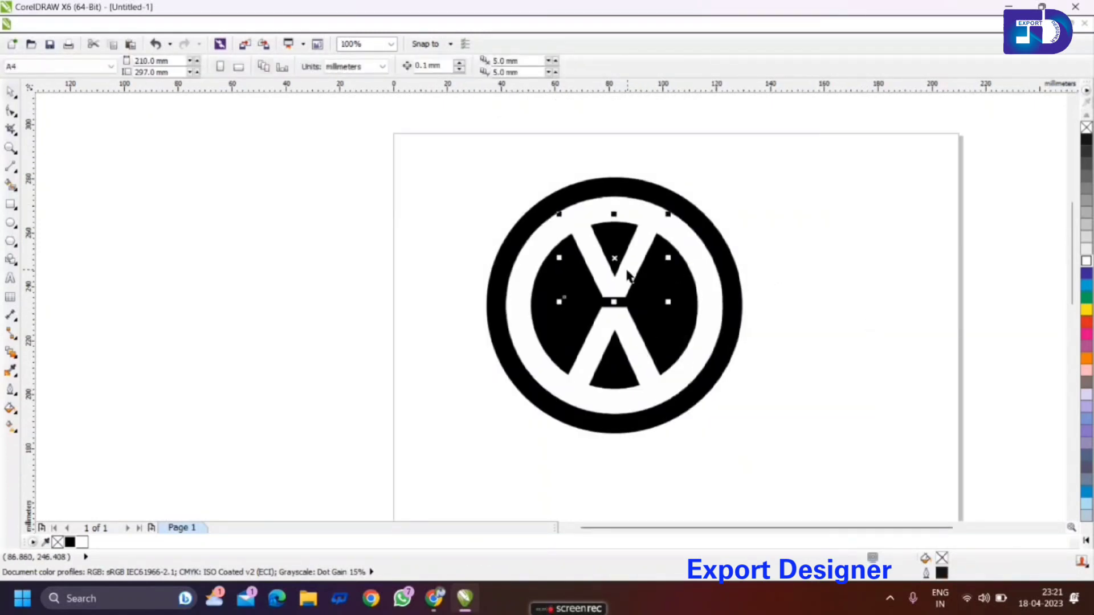
left_click(703, 276, "shift")
left_click(822, 259)
Undo the recent scaling of the upper V and the latest moves of the two V letters.
scroll(630, 282, "up", 1)
key("ctrl+z")
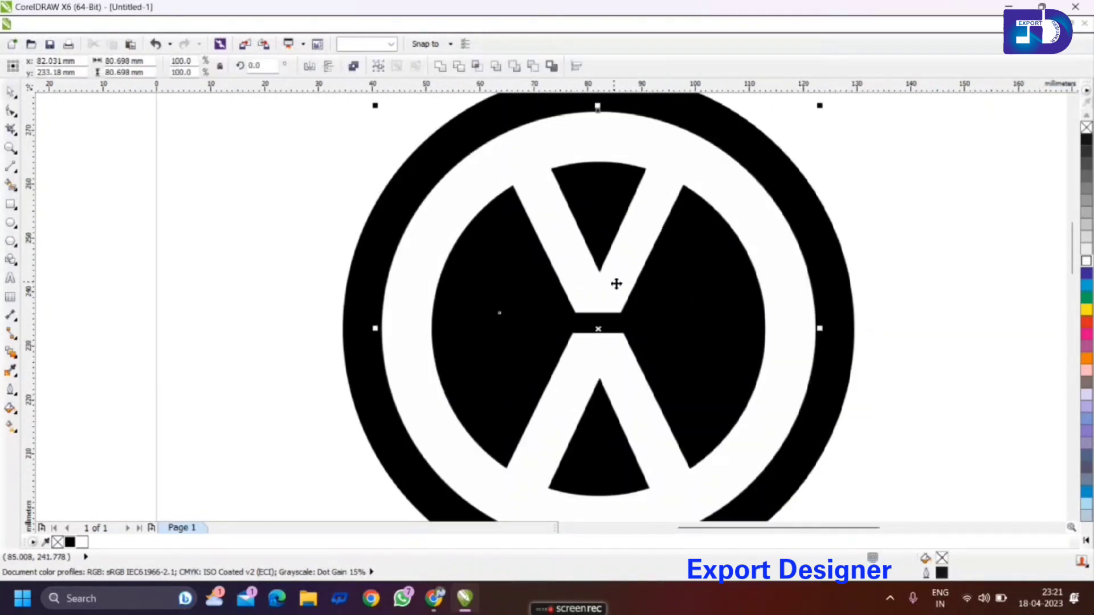
key("ctrl+z")
key("ctrl+z")
key("ctrl+z")
key("ctrl+z")
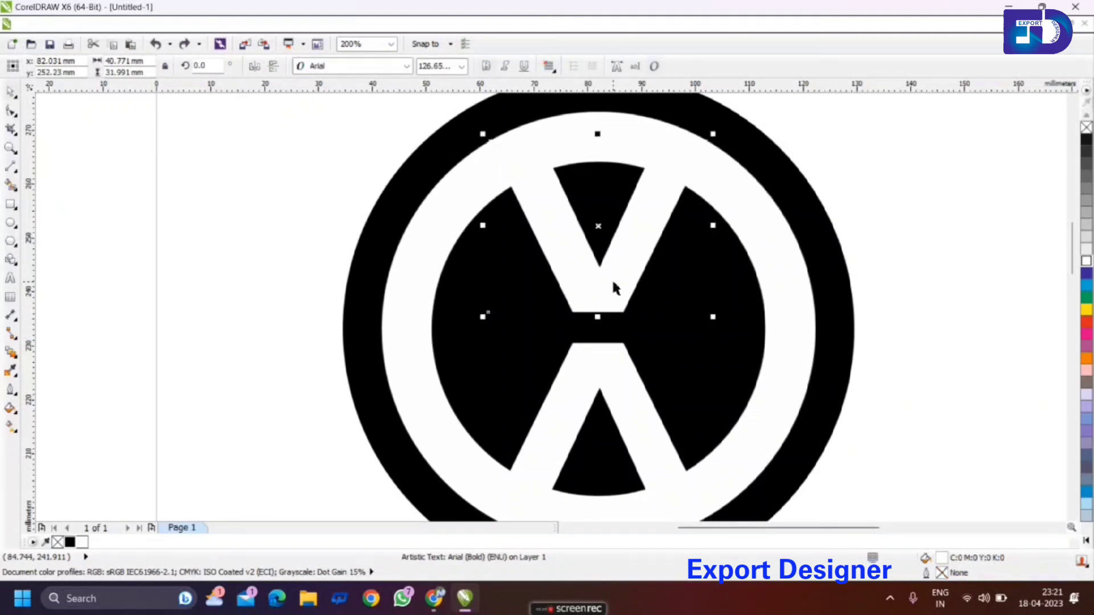
scroll(613, 282, "down", 1)
key("Escape")
Nudge the upper V up by about 0.2 mm.
left_click(606, 287)
left_click(615, 333, "shift")
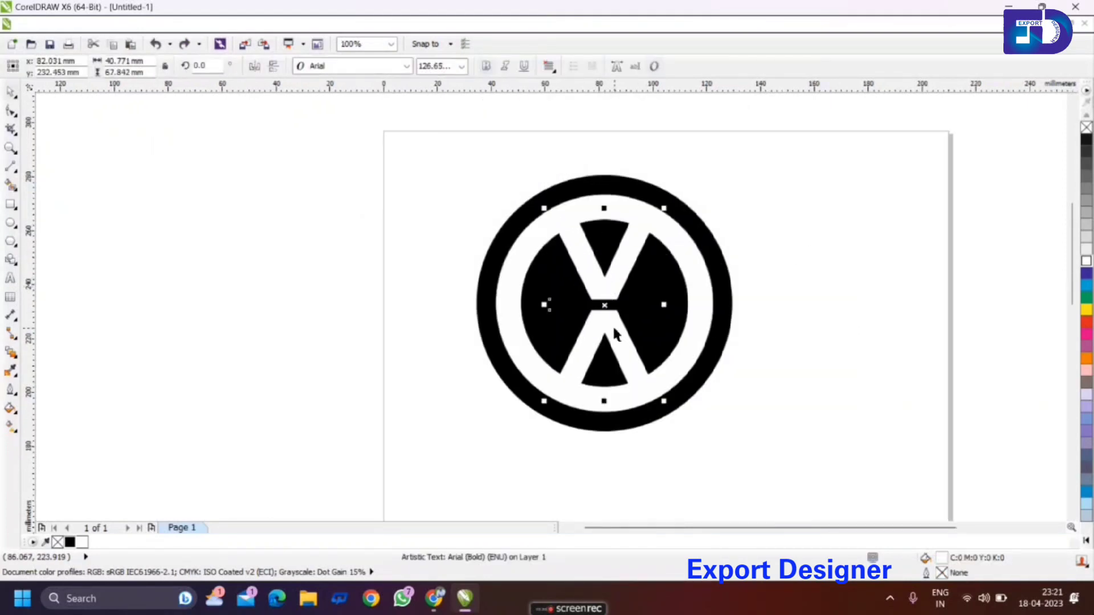
key("Escape")
left_click(605, 338)
scroll(607, 314, "up", 1)
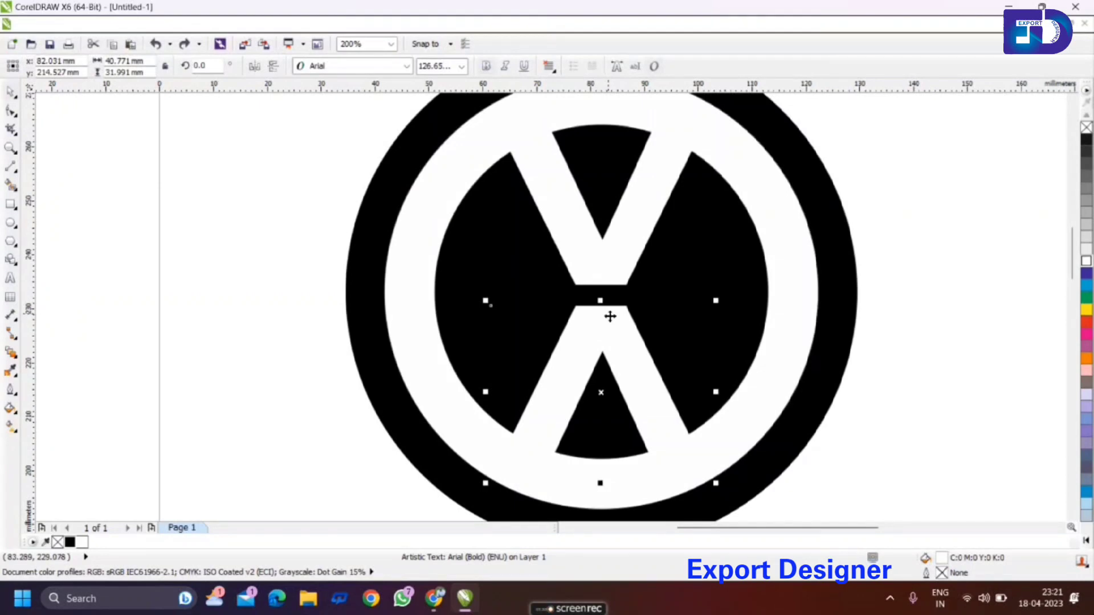
left_click(621, 251)
key("Up")
key("Up")
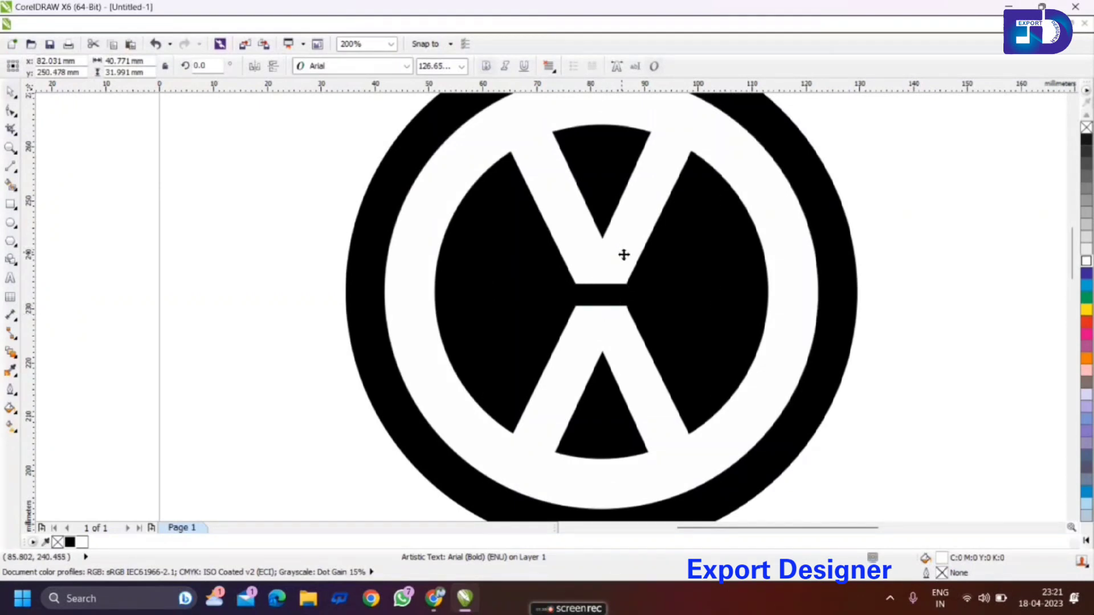
scroll(623, 256, "down", 1)
left_click(794, 230)
Delete the lower mirrored V and replace it with a vertically mirrored duplicate of the upper V.
left_click(614, 317)
left_click(630, 309)
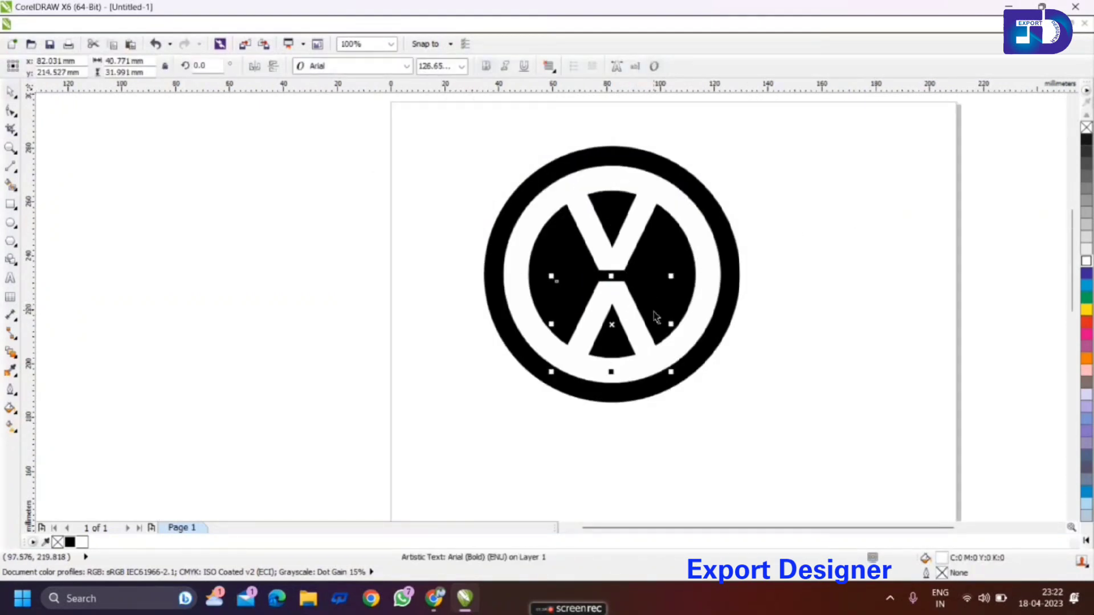
key("Delete")
left_click(621, 266)
left_click_drag(621, 267, 622, 307)
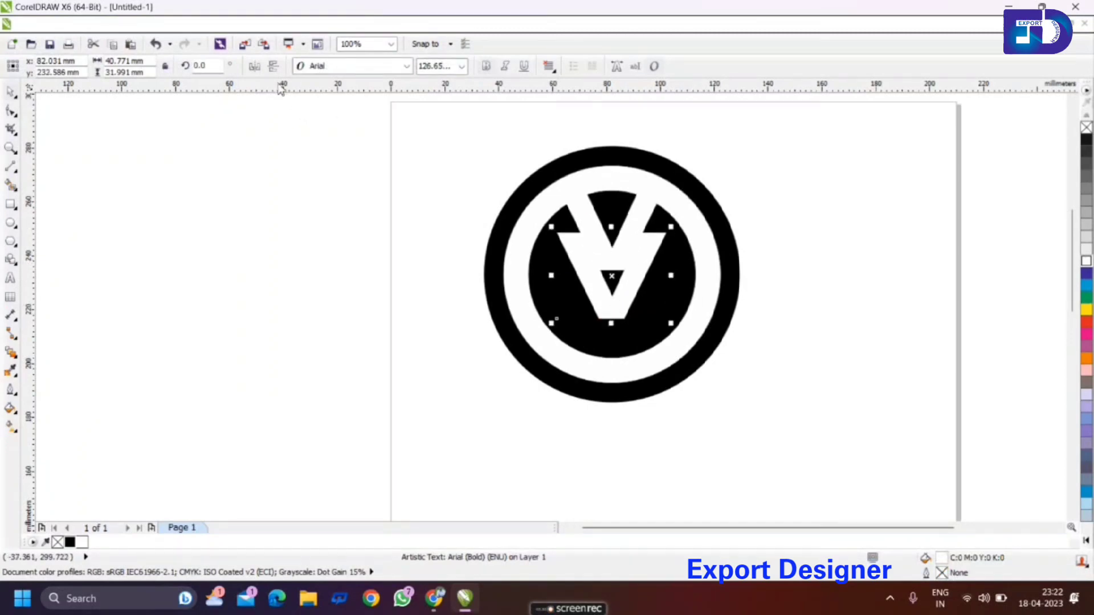
left_click(273, 66)
key("Escape")
Move the mirrored V straight down below the upper V, leaving a narrow black gap between them.
scroll(625, 284, "up", 1)
left_click_drag(629, 256, 633, 350)
scroll(632, 312, "down", 1)
left_click(823, 291)
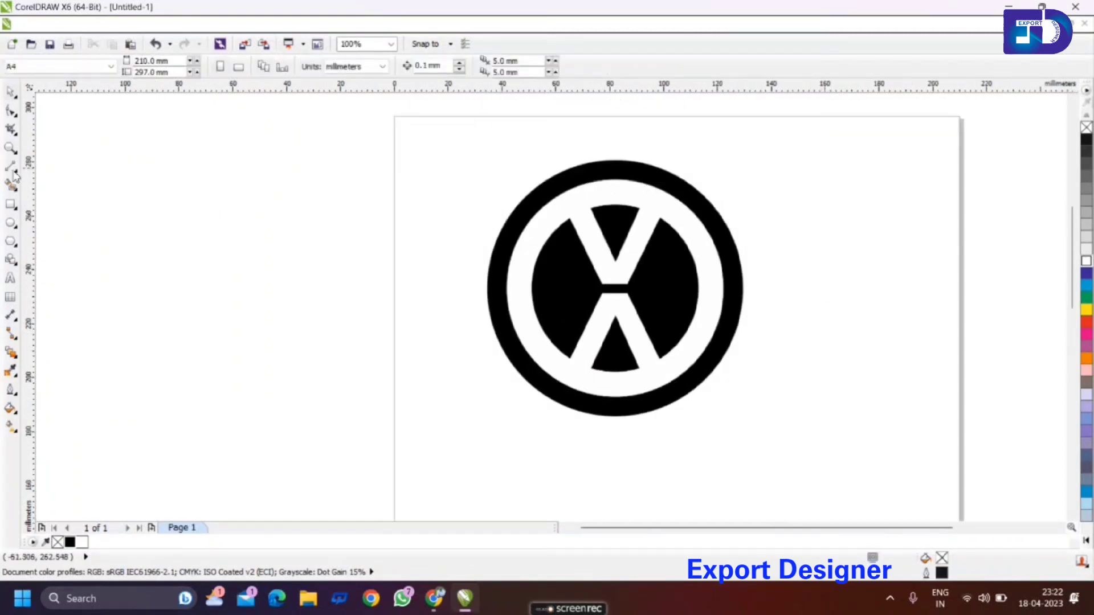
Draw a tall rectangle beside the logo and set its size to 38 mm wide and 84 mm high.
left_click(11, 204)
left_click_drag(359, 241, 384, 373)
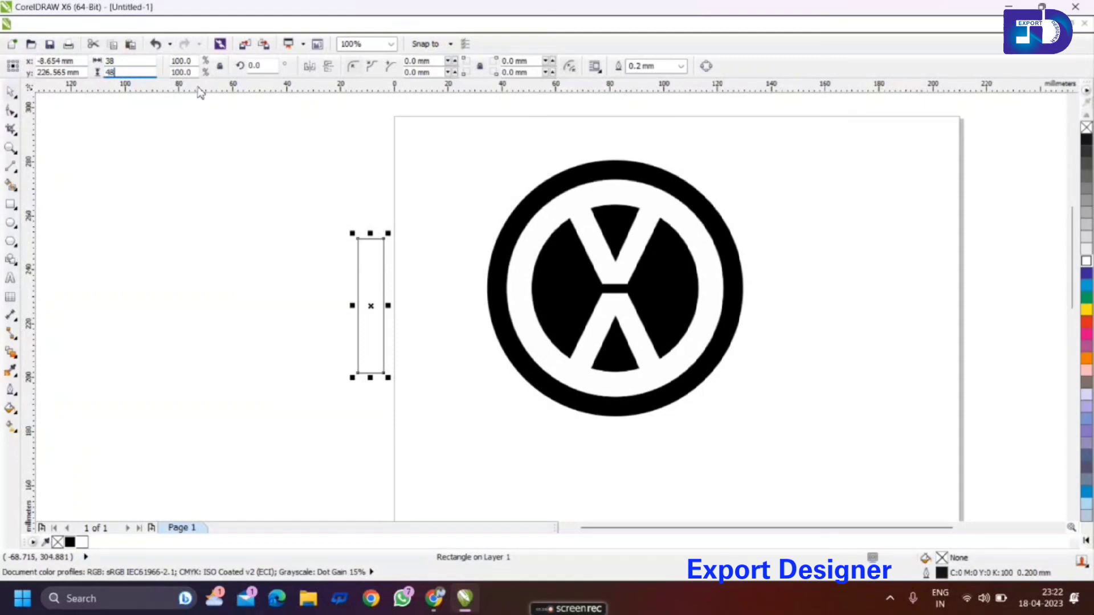
key("Return")
type("8")
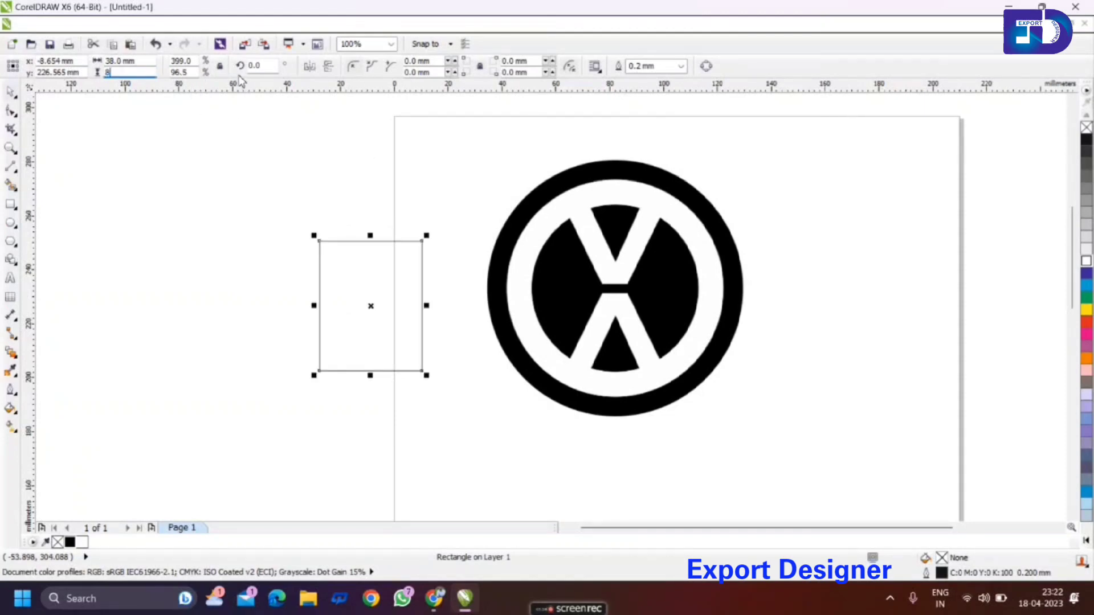
type("4")
key("Return")
left_click(371, 220)
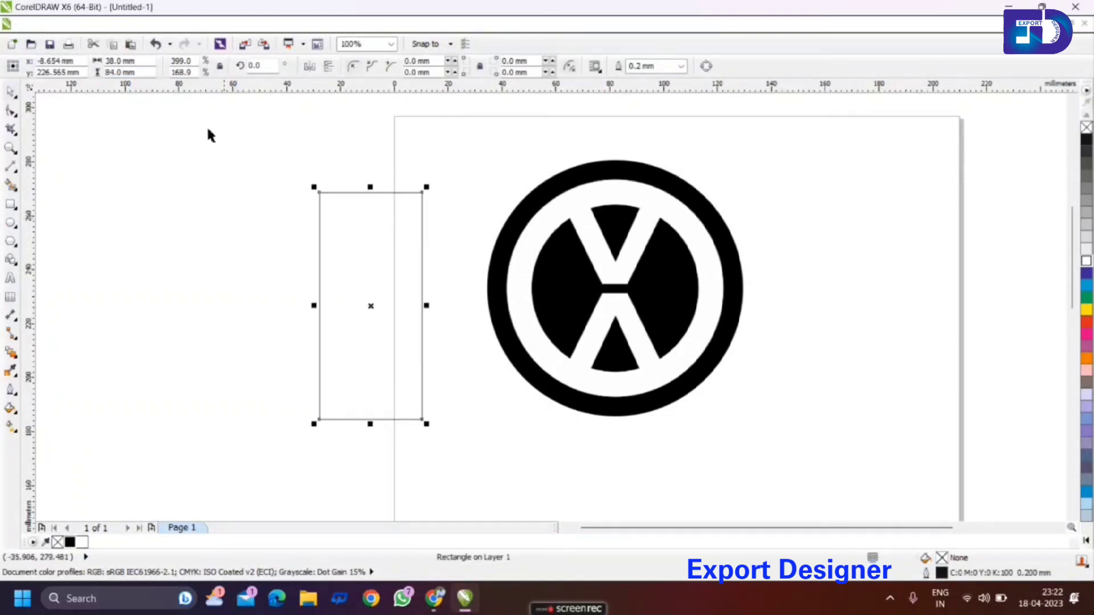
Resize the rectangle to a narrow bar about 12 mm wide and 54 mm high.
left_click_drag(425, 311, 352, 302)
left_click_drag(349, 413, 341, 317)
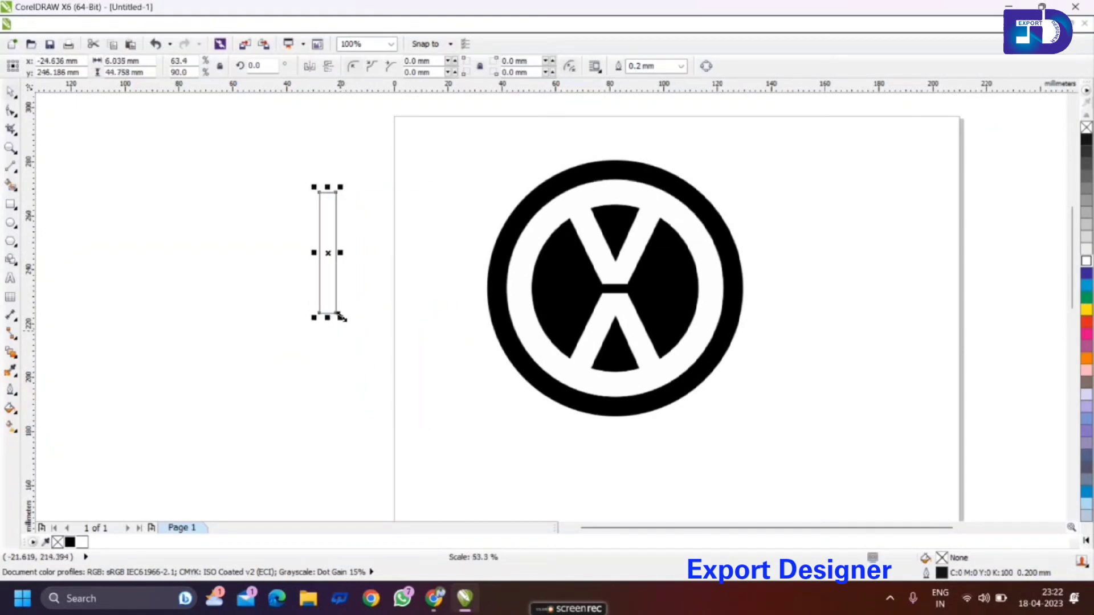
left_click_drag(340, 252, 352, 257)
left_click_drag(334, 318, 335, 342)
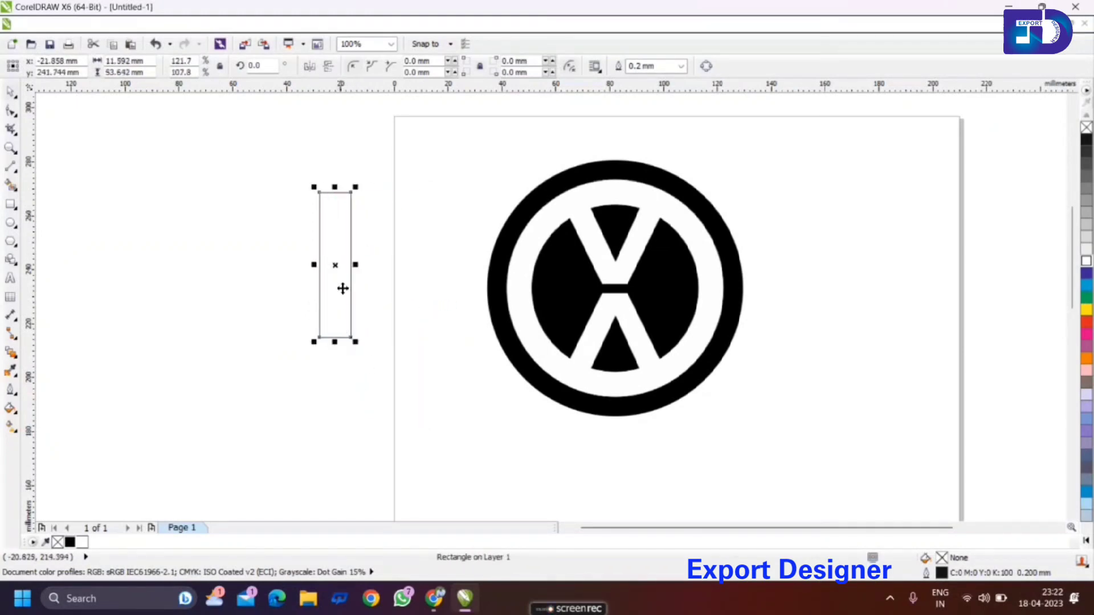
Move the bar closer to the logo and narrow it to about 8 mm wide.
scroll(353, 287, "up", 2)
left_click_drag(358, 287, 456, 305)
left_click(313, 262)
scroll(312, 262, "down", 1)
scroll(423, 300, "up", 2)
scroll(434, 266, "down", 3)
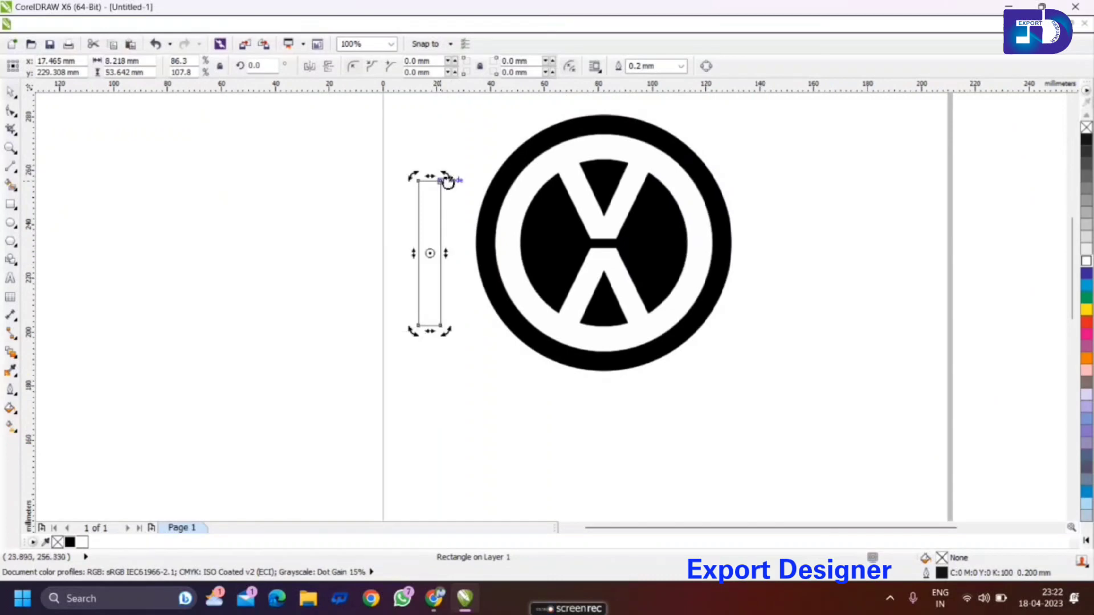
Rotate the bar by about 20.5° and move it over the left part of the inner black circle.
left_click_drag(448, 182, 415, 178)
left_click_drag(444, 276, 551, 312)
scroll(548, 284, "up", 1)
scroll(554, 317, "down", 1)
scroll(539, 279, "up", 1)
scroll(474, 160, "up", 2)
scroll(476, 163, "down", 3)
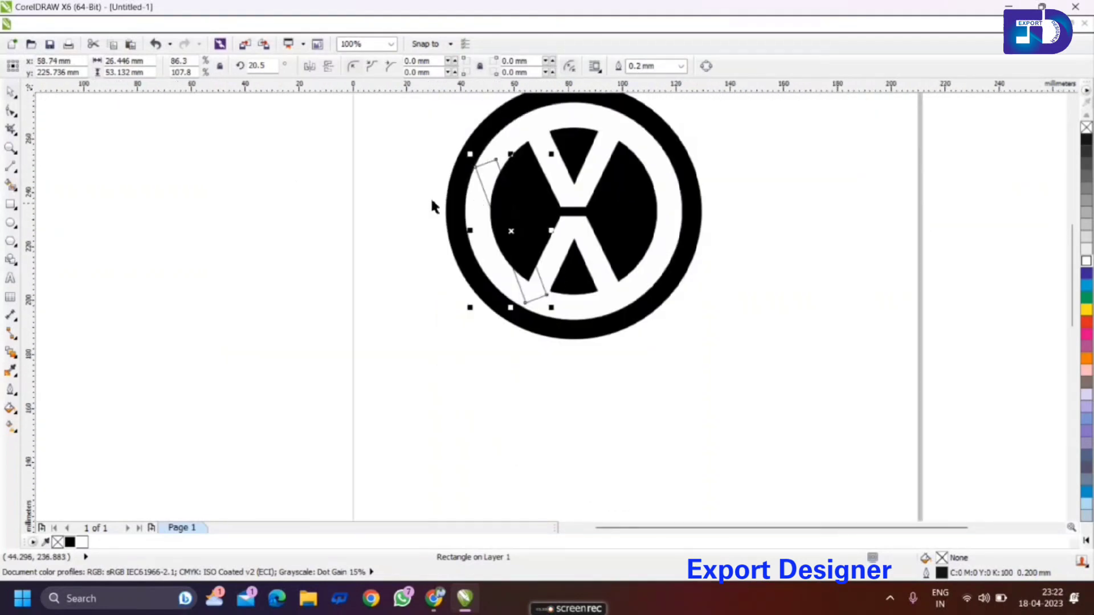
Duplicate the slanted bar onto the right side of the circle and mirror the copy horizontally.
left_click(433, 203)
scroll(505, 240, "up", 1)
scroll(508, 245, "down", 1)
left_click_drag(511, 224, 627, 239)
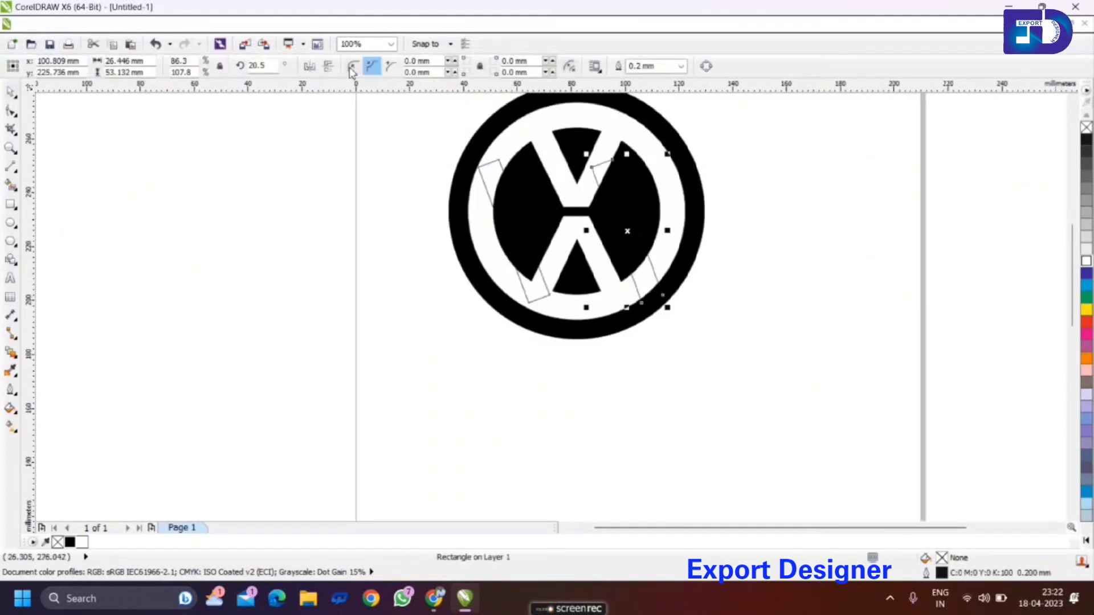
left_click(313, 70)
key("Escape")
scroll(640, 287, "up", 1)
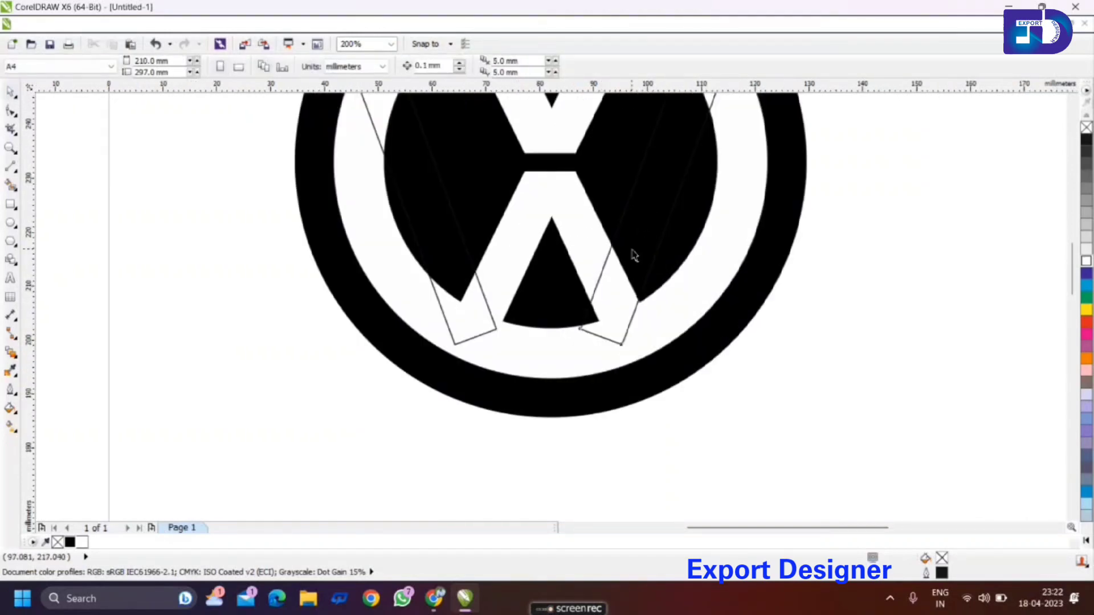
Shift the mirrored bar slightly to the right so it sits symmetrically opposite the left bar.
left_click(643, 256)
scroll(645, 271, "down", 1)
scroll(677, 162, "up", 1)
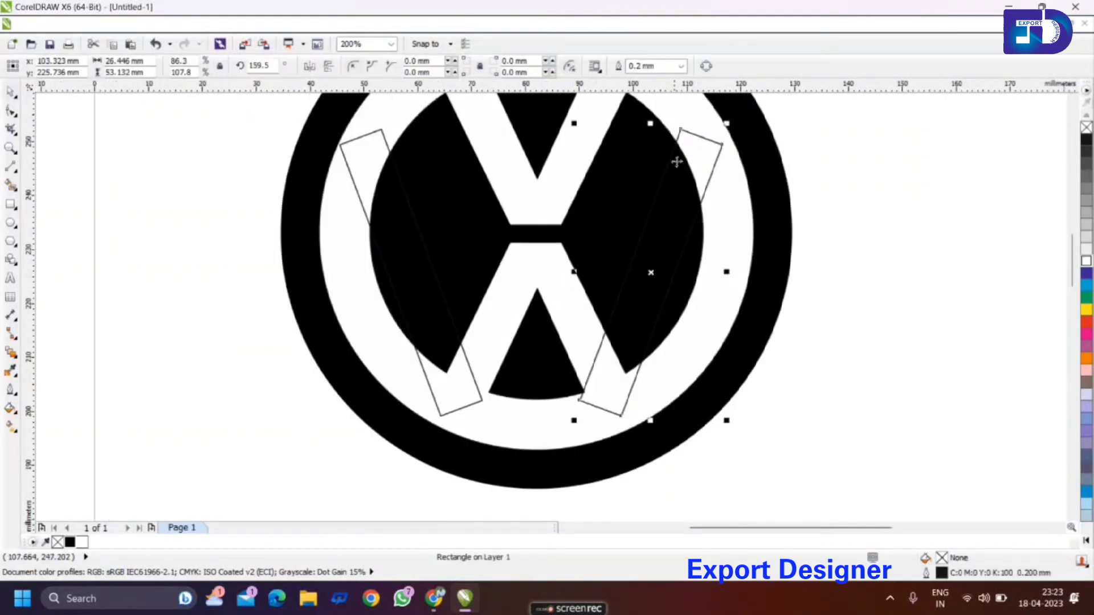
left_click_drag(661, 232, 671, 232)
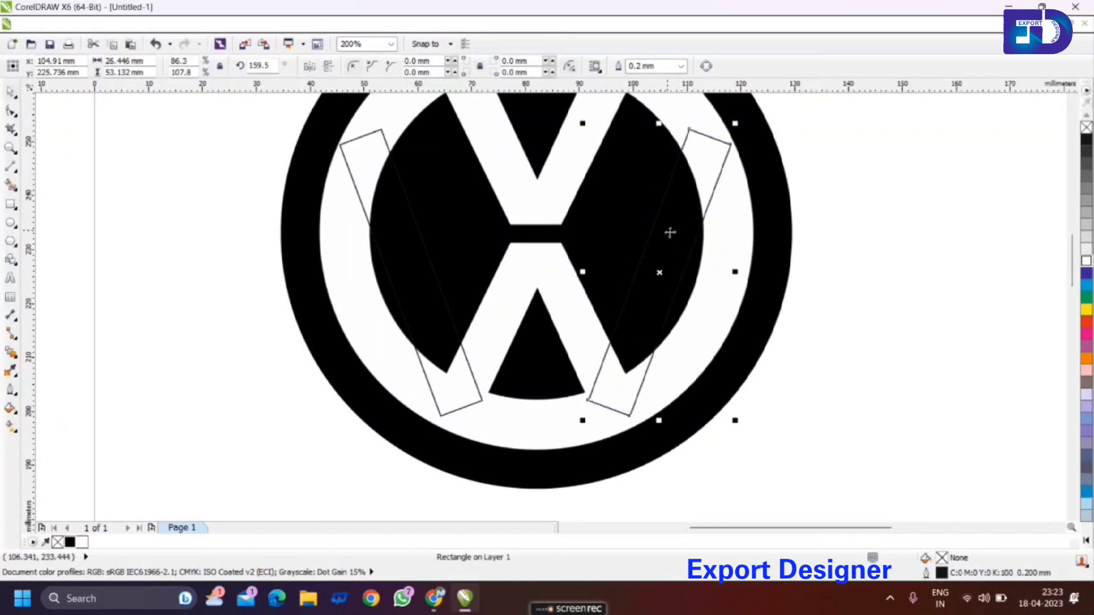
Fill both slanted bars with white.
left_click(437, 292, "shift")
left_click(1087, 261)
key("Escape")
scroll(694, 277, "down", 1)
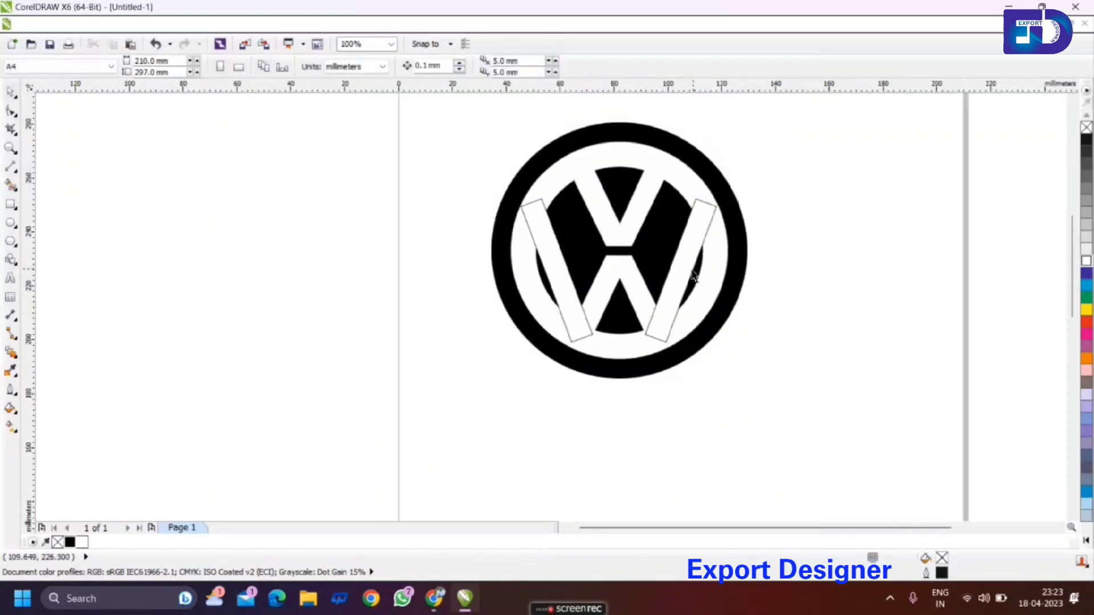
Remove the outlines from the two white bars and the V letters inside the ring.
left_click(678, 273)
left_click(559, 289, "shift")
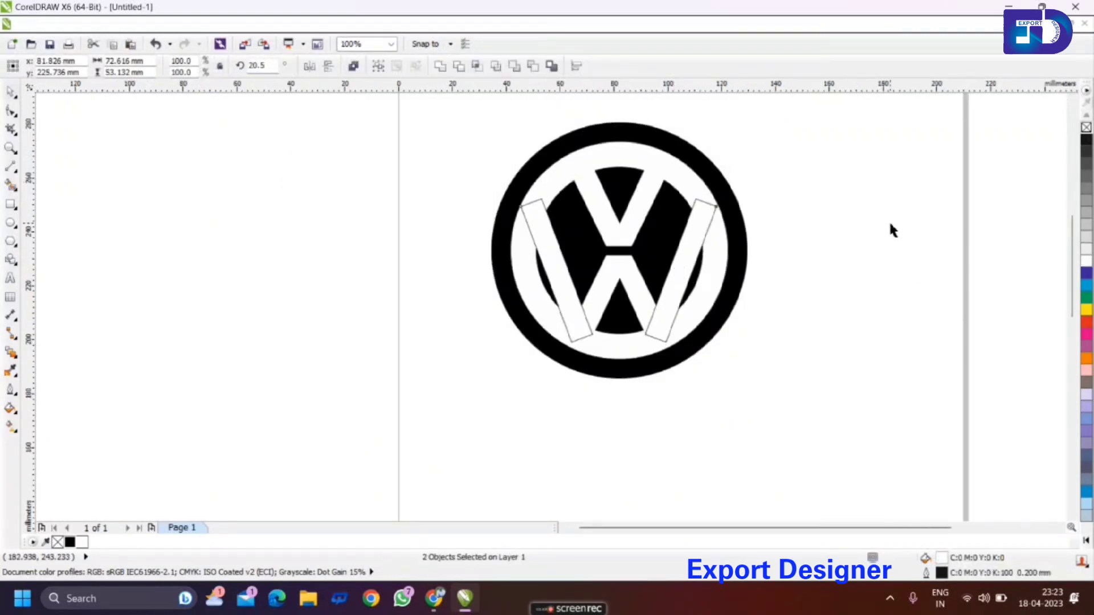
left_click(892, 231)
left_click(674, 300)
left_click(569, 302, "shift")
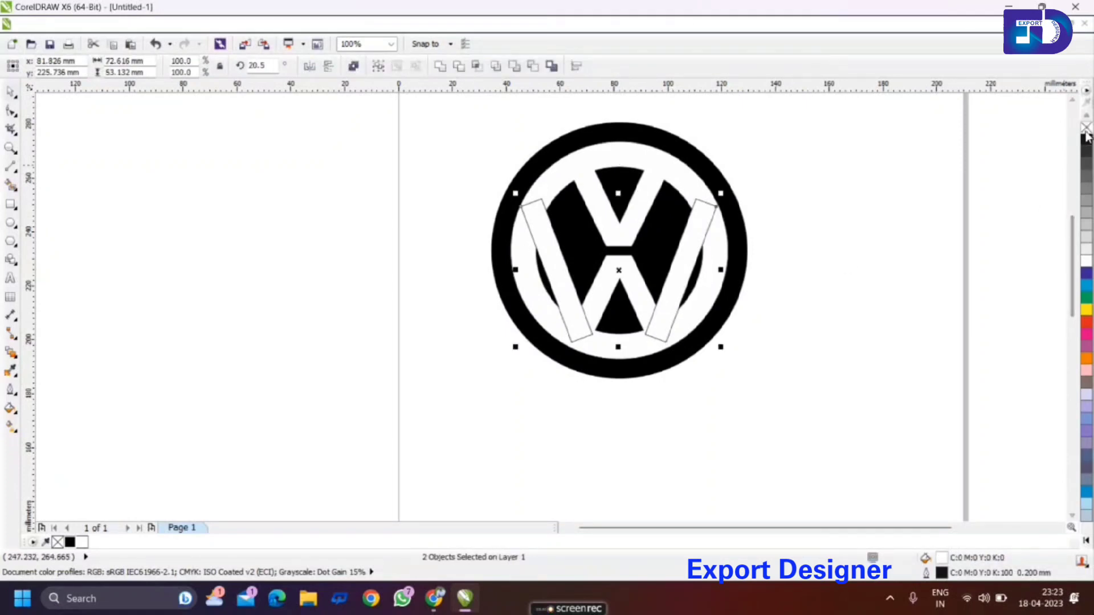
left_click(792, 270)
left_click_drag(823, 441, 441, 151)
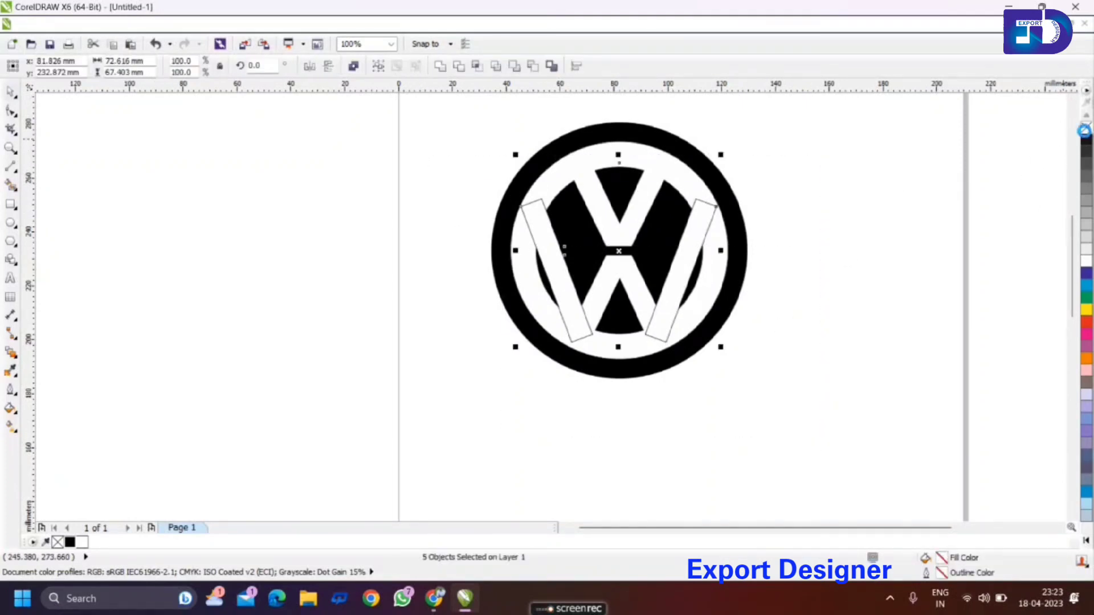
right_click(1086, 129)
left_click(798, 212)
Move the lower mirrored V slightly down and convert it to curves for node editing.
scroll(629, 274, "down", 1)
scroll(629, 272, "up", 2)
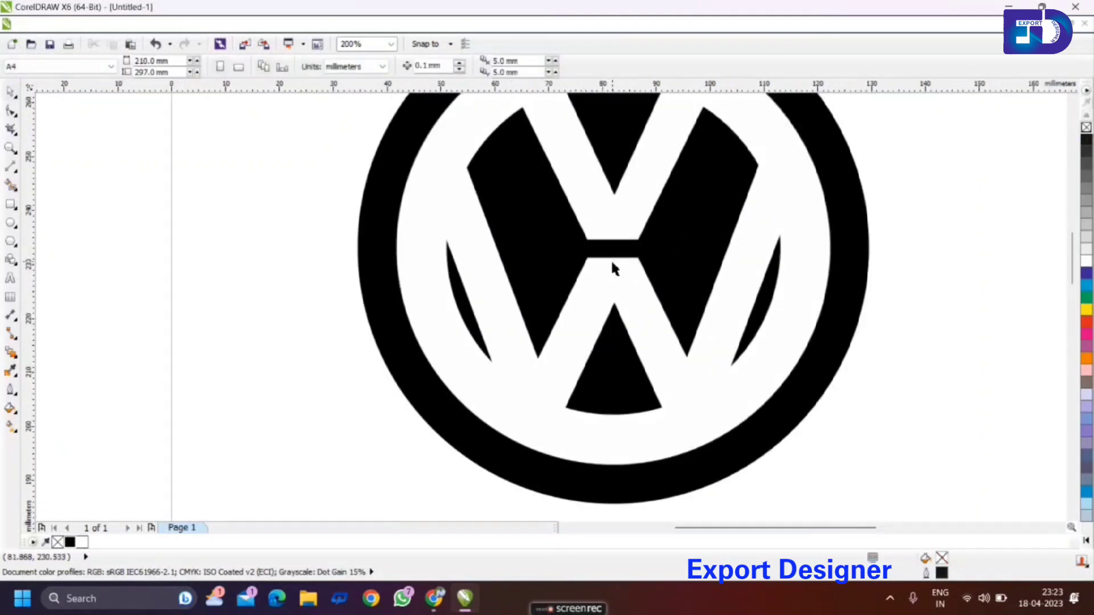
left_click_drag(611, 265, 613, 289)
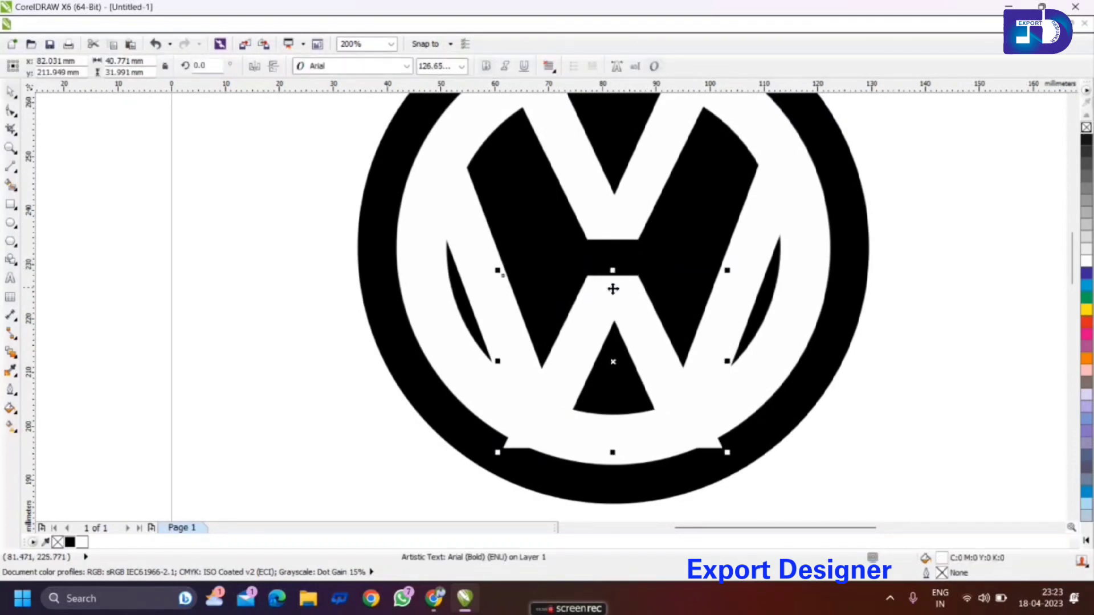
key("ctrl+z")
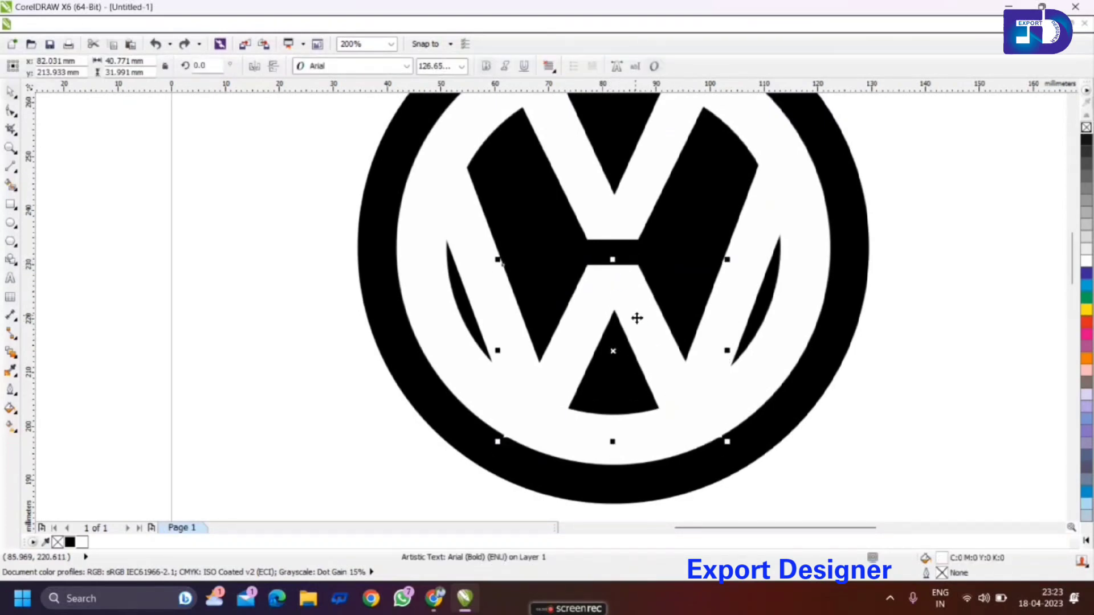
left_click(11, 110)
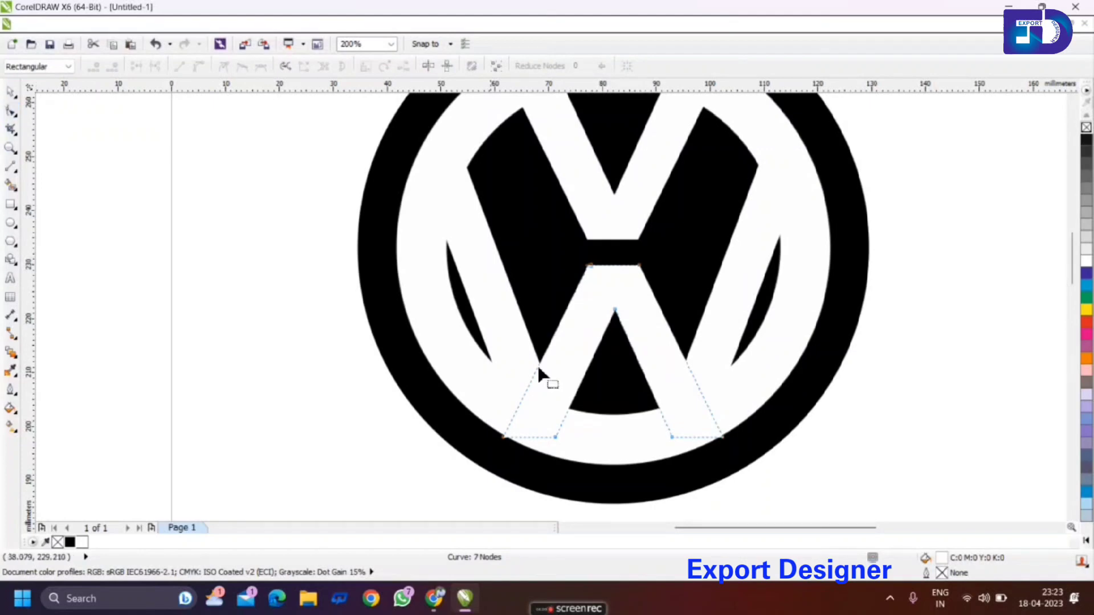
left_click_drag(806, 508, 381, 375)
left_click_drag(722, 440, 707, 401)
key("ctrl+z")
Move the upper nodes of the lower mirrored V down, shortening it to about 26 mm high.
left_click_drag(924, 348, 464, 196)
left_click_drag(640, 268, 638, 299)
key("space")
scroll(620, 295, "down", 1)
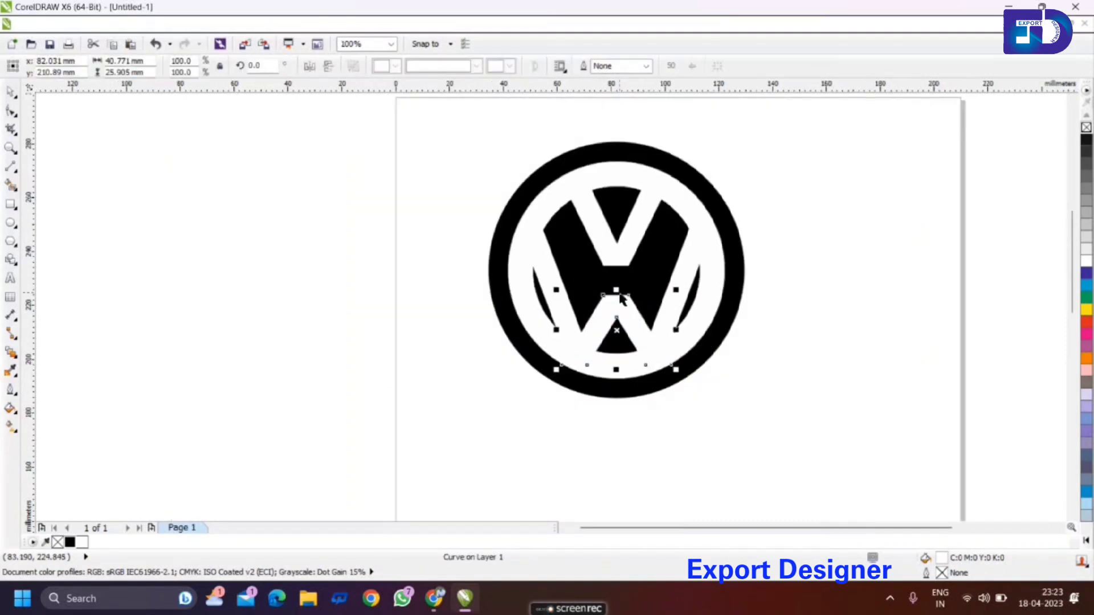
Move the shortened lower V up by about 1 mm.
key("Escape")
scroll(613, 335, "up", 1)
left_click_drag(617, 292, 617, 286)
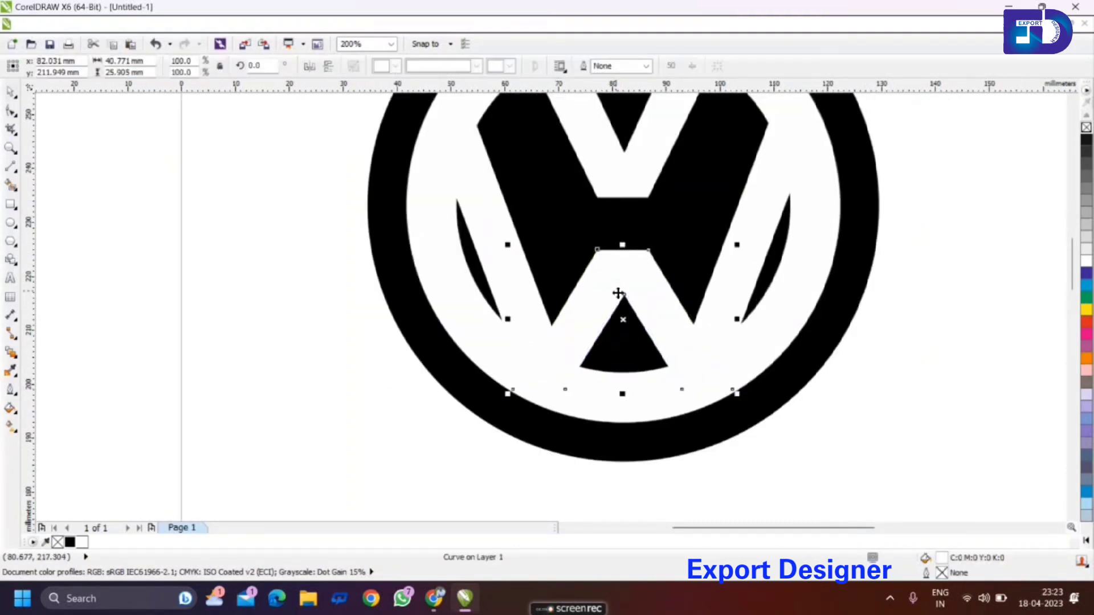
scroll(617, 291, "down", 1)
key("Escape")
Stretch the upper V downward to narrow the black gap above the lower V.
scroll(625, 235, "up", 1)
left_click(622, 240)
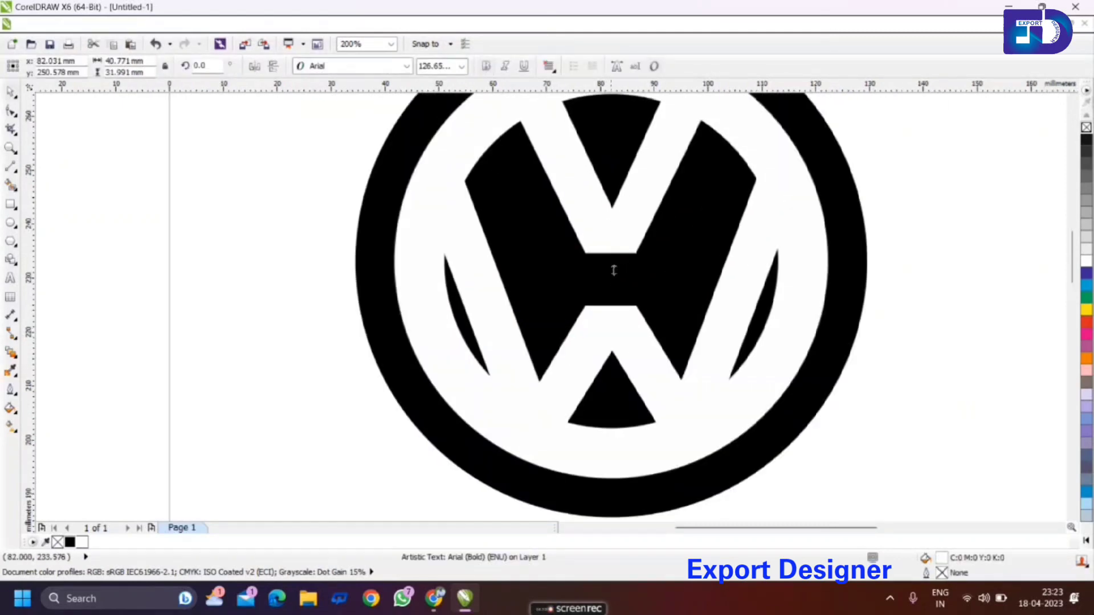
scroll(613, 270, "down", 2)
key("Escape")
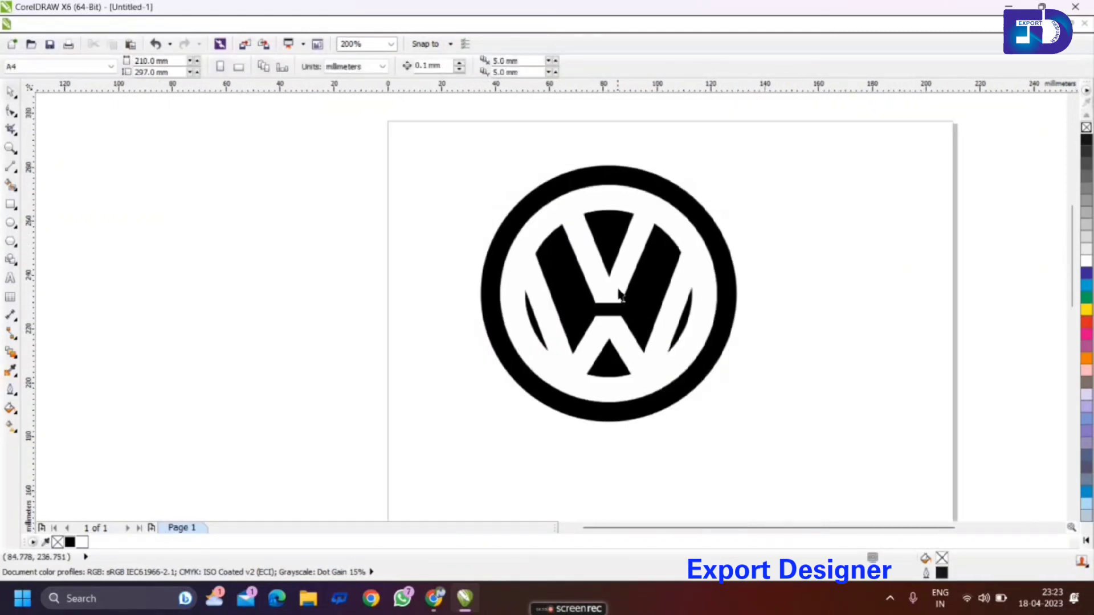
Move the left and right slanted bars slightly inward toward the centre of the logo.
scroll(578, 339, "up", 2)
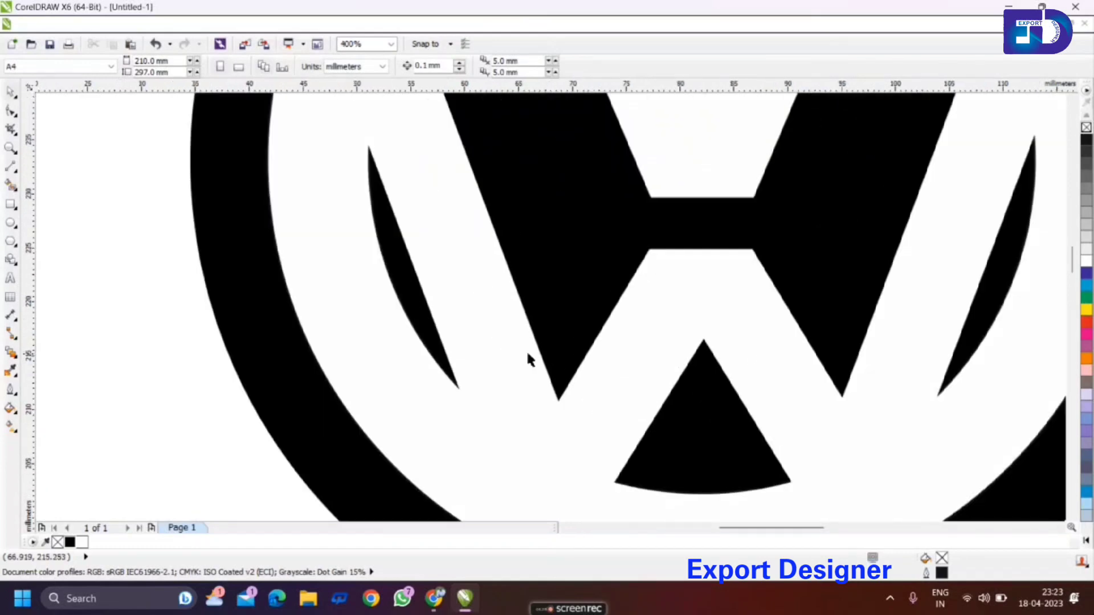
left_click_drag(528, 358, 538, 349)
scroll(536, 344, "down", 2)
scroll(646, 310, "up", 1)
mouse_move(634, 313)
left_mouse_down()
mouse_move(610, 319)
mouse_move(621, 338)
mouse_move(608, 339)
mouse_move(620, 337)
left_mouse_up()
left_click(782, 299)
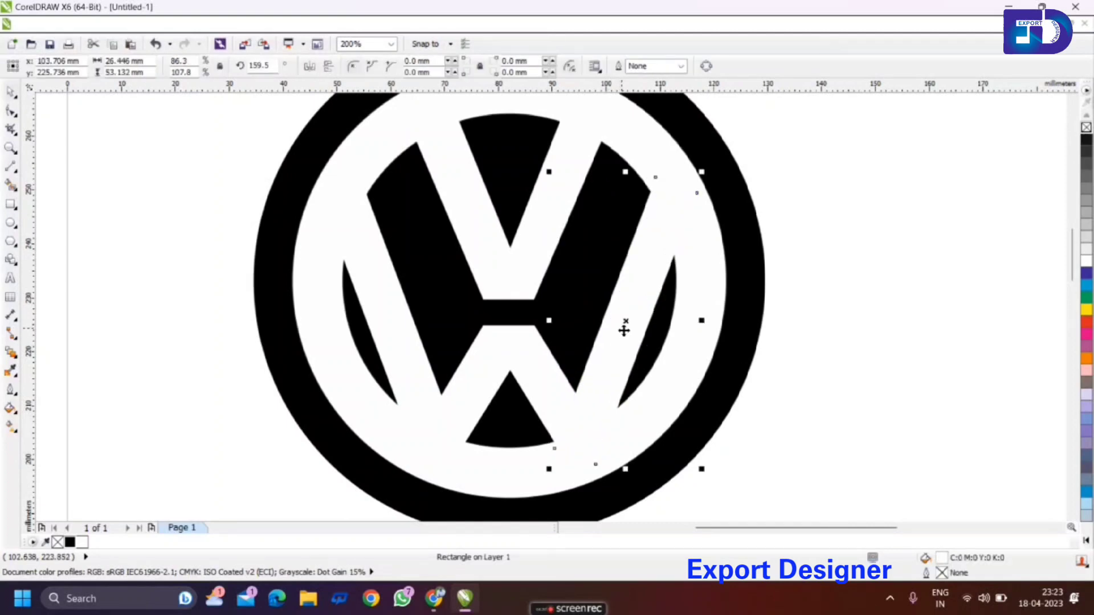
Select the white ring surrounding the letters.
scroll(622, 327, "down", 1)
key("Escape")
scroll(592, 310, "up", 1)
scroll(617, 281, "down", 1)
left_click(655, 349)
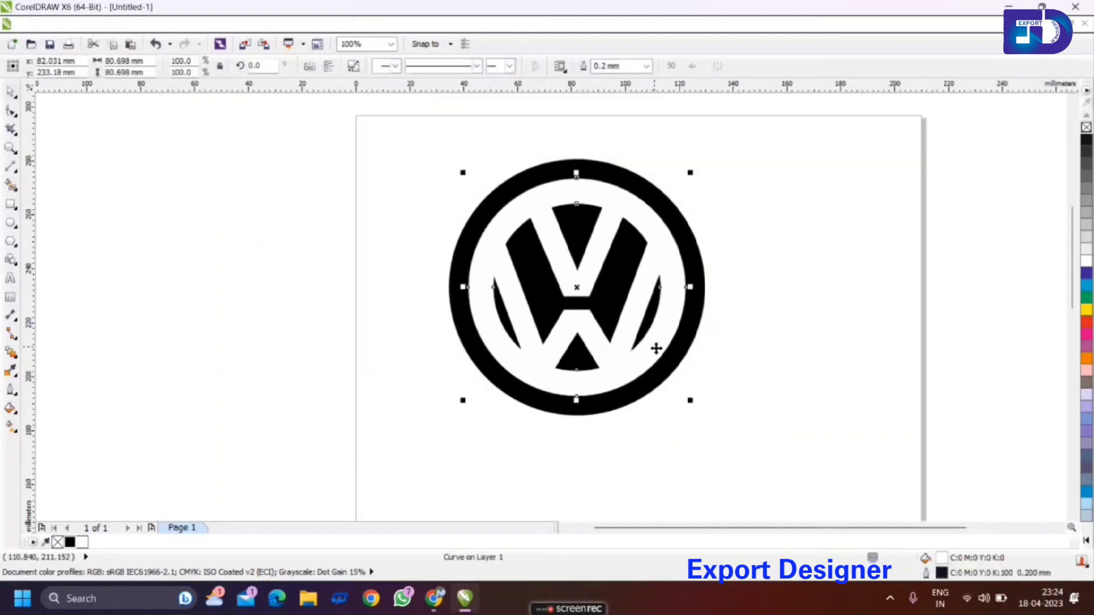